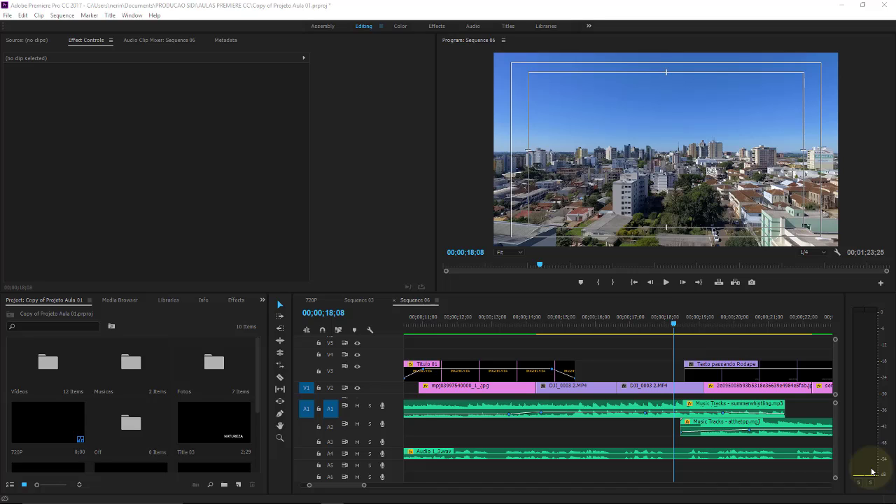
Browse the panel tabs and the Effects list's audio effects category, then return to the project bins
{"action": "left_click", "coordinate": [240, 306]}
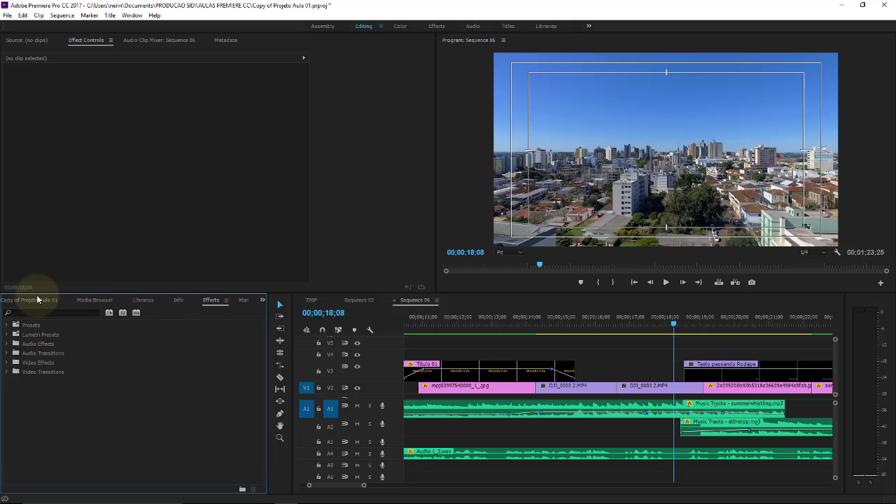
{"action": "left_click", "coordinate": [36, 303]}
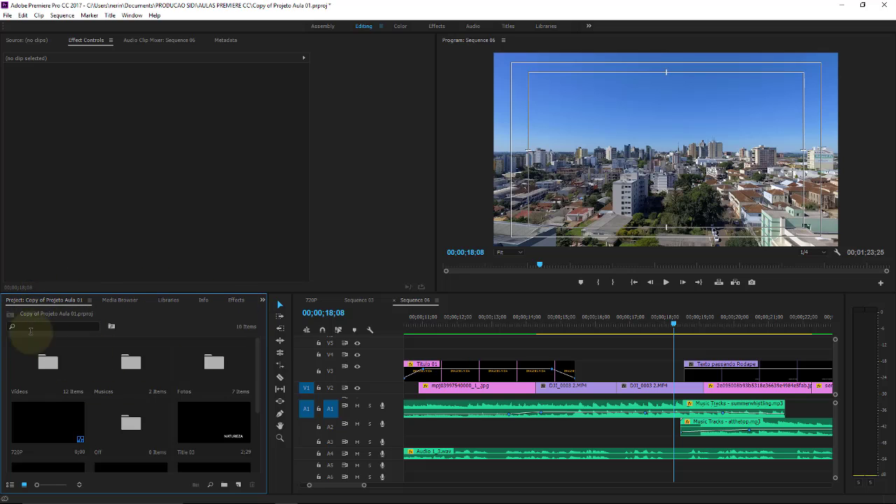
{"action": "left_click", "coordinate": [119, 301]}
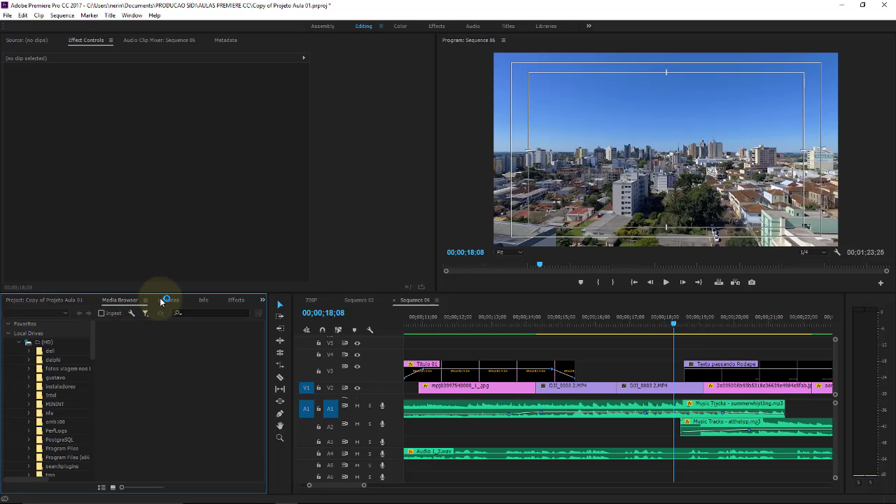
{"action": "left_click", "coordinate": [167, 300]}
{"action": "left_click", "coordinate": [206, 301]}
{"action": "left_click", "coordinate": [236, 300]}
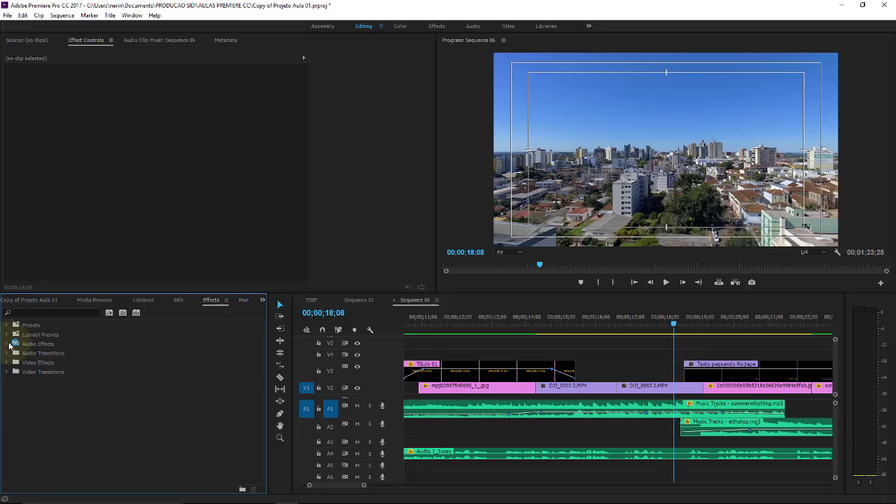
{"action": "left_click", "coordinate": [9, 343]}
{"action": "left_click", "coordinate": [8, 344]}
{"action": "left_click", "coordinate": [8, 344]}
{"action": "left_click", "coordinate": [9, 344]}
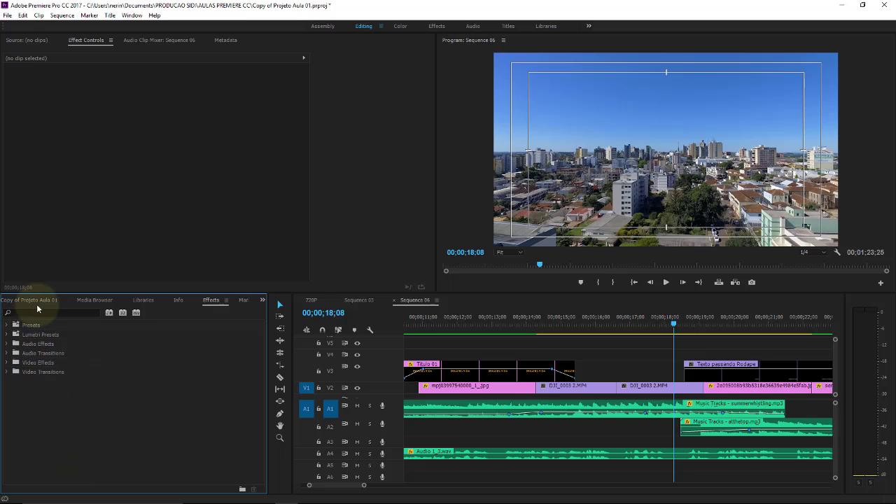
{"action": "left_click", "coordinate": [30, 300]}
Open the Videos bin and import the green-screen clip MVI_9680.MP4 into it
{"action": "left_click", "coordinate": [39, 369]}
{"action": "double_click", "coordinate": [38, 369]}
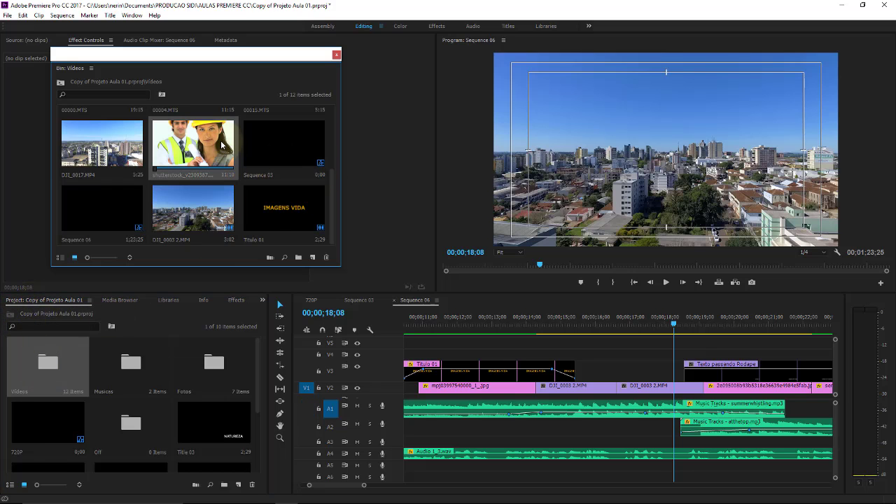
{"action": "key", "text": "ctrl+i"}
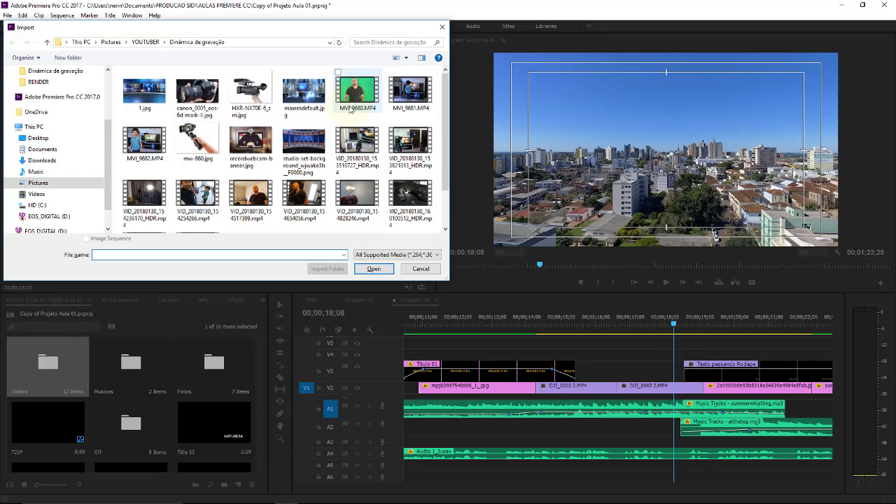
{"action": "left_click", "coordinate": [374, 98]}
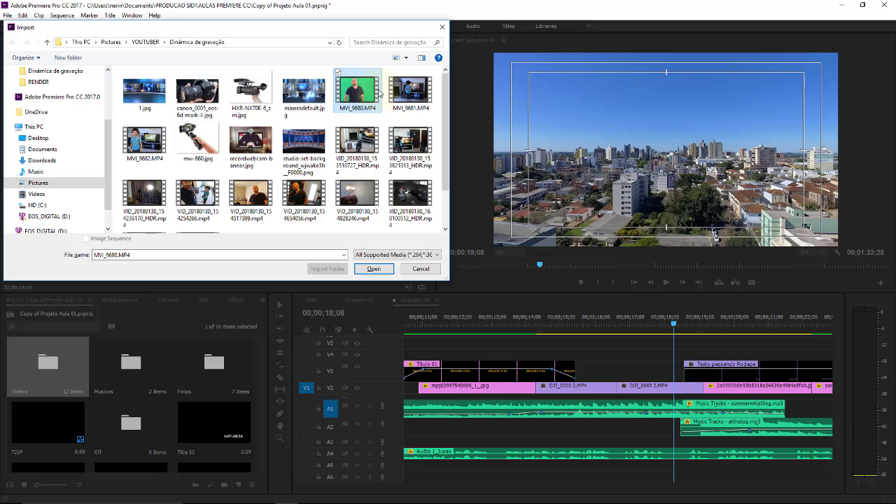
{"action": "left_click", "coordinate": [374, 269]}
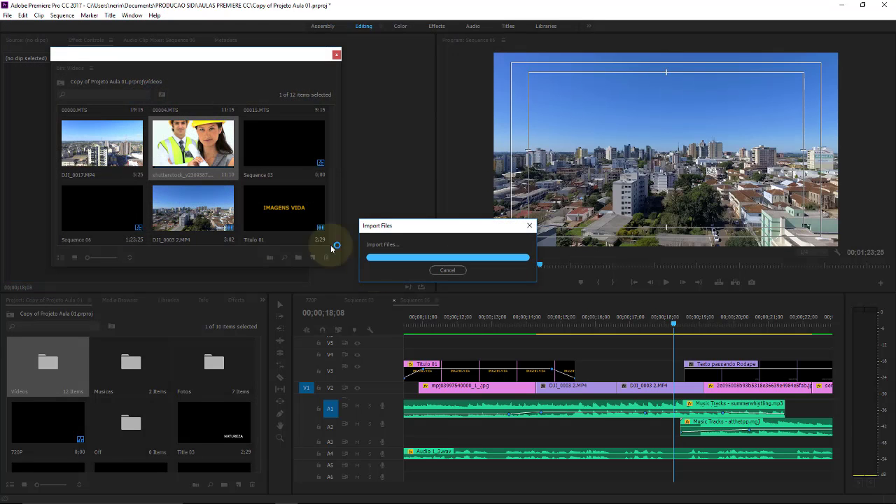
Import MVI_9953.MOV from Documents > PRODUCAO SIDI > AULAS PREMIERE CC > videos > camera
{"action": "double_click", "coordinate": [251, 221]}
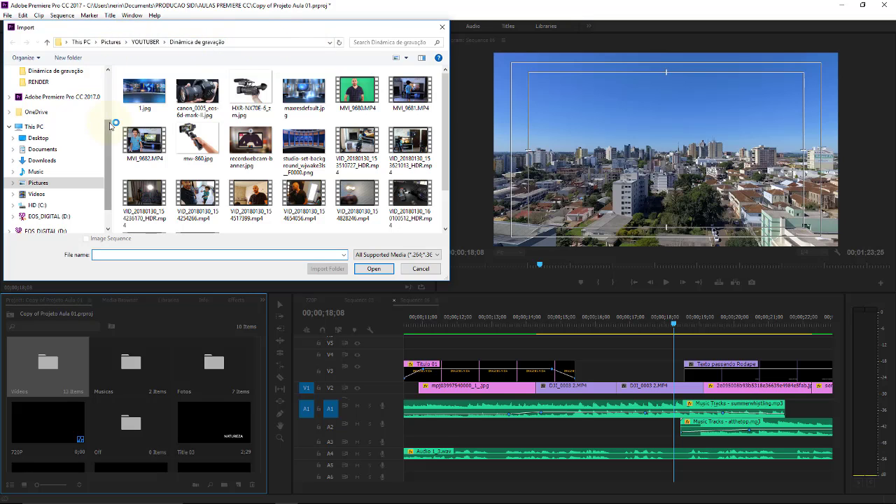
{"action": "left_click_drag", "start_coordinate": [112, 140], "coordinate": [111, 103]}
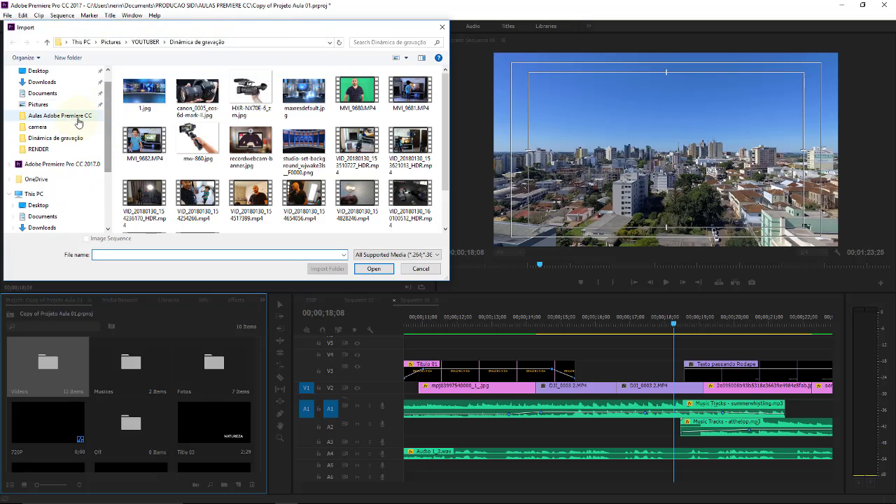
{"action": "left_click", "coordinate": [71, 117]}
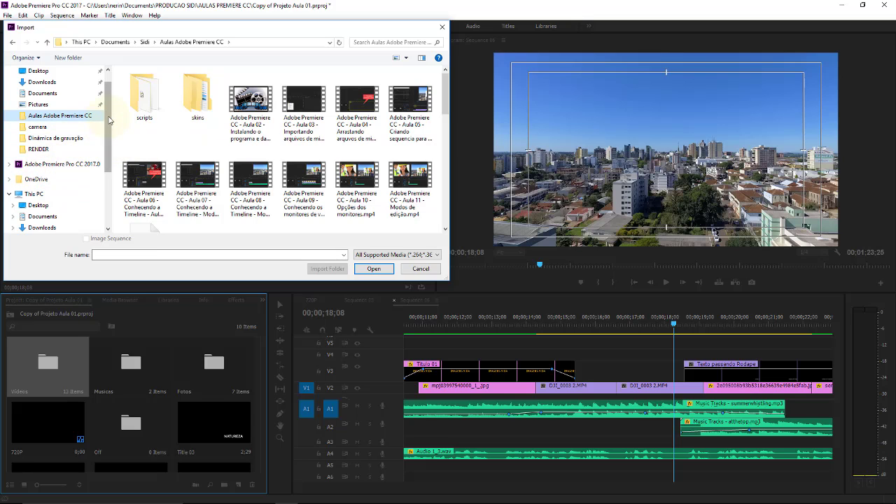
{"action": "scroll", "coordinate": [109, 91], "scroll_direction": "up", "scroll_amount": 1}
{"action": "left_click", "coordinate": [42, 101]}
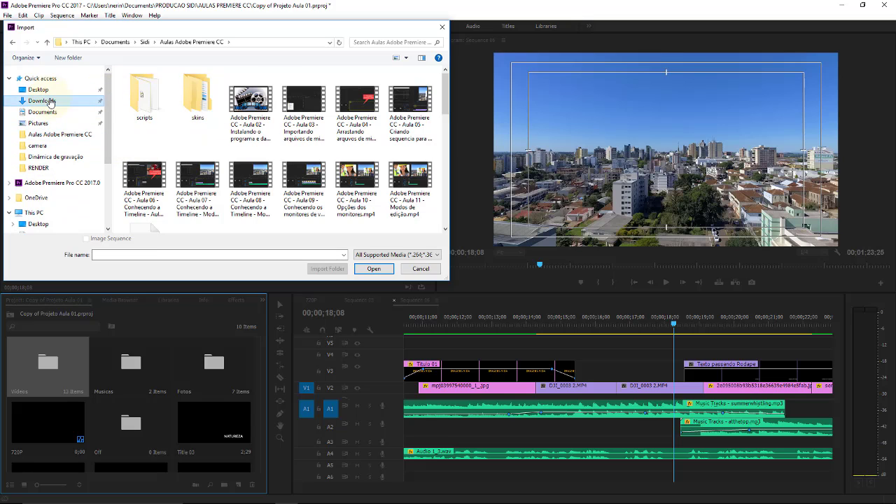
{"action": "left_click", "coordinate": [42, 113]}
{"action": "scroll", "coordinate": [445, 120], "scroll_direction": "down", "scroll_amount": 2}
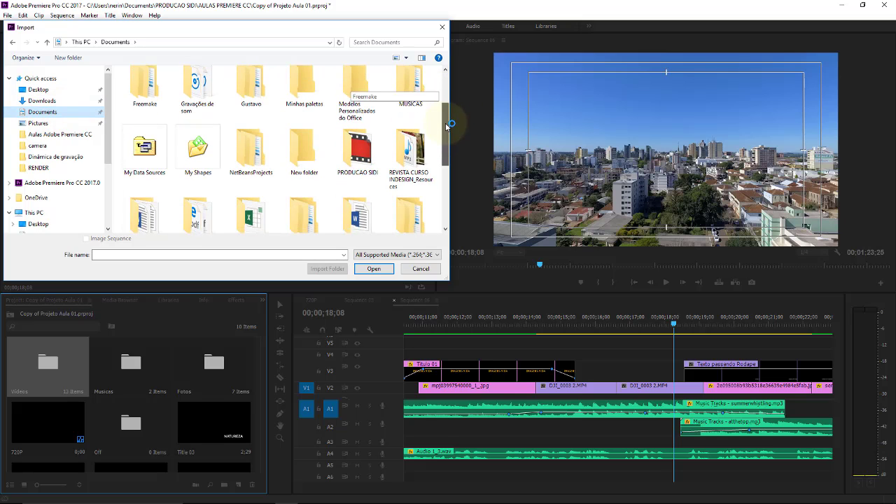
{"action": "left_click", "coordinate": [364, 140]}
{"action": "double_click", "coordinate": [363, 140]}
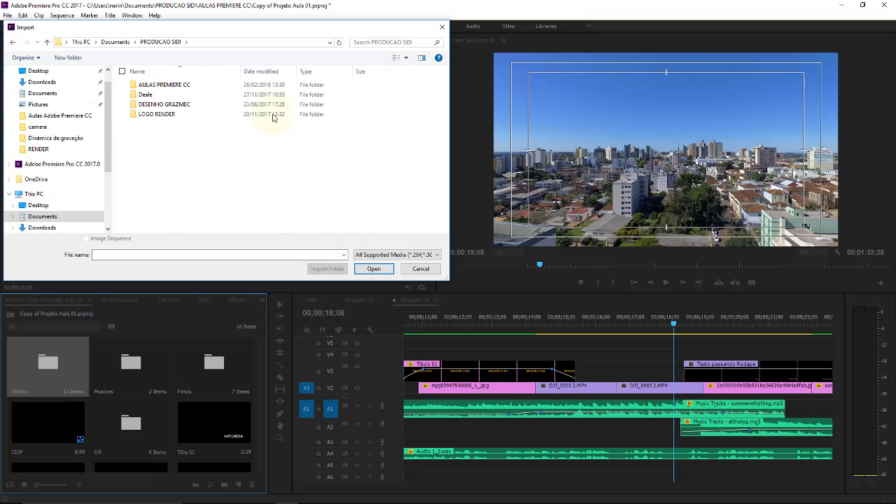
{"action": "double_click", "coordinate": [147, 86]}
{"action": "double_click", "coordinate": [144, 143]}
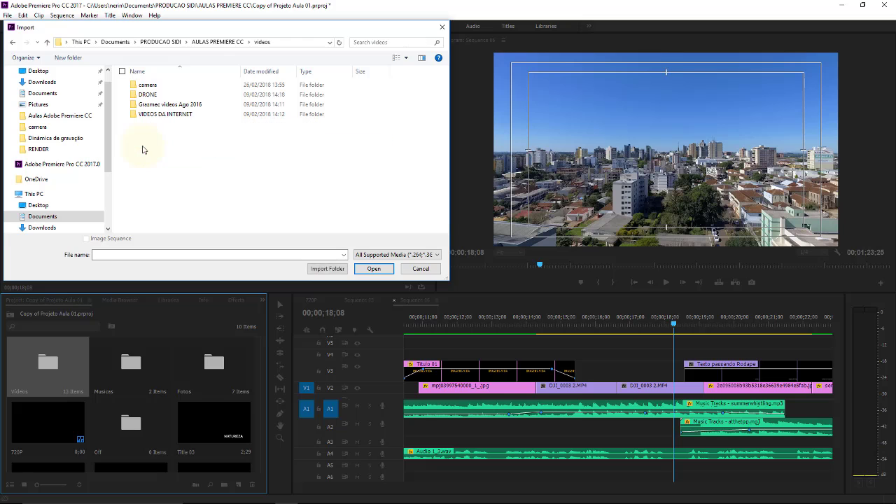
{"action": "double_click", "coordinate": [147, 84]}
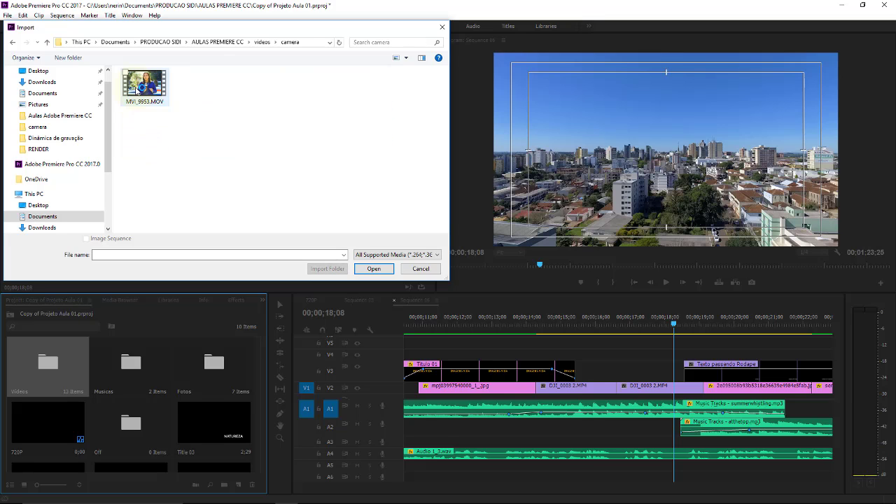
{"action": "left_click", "coordinate": [374, 269]}
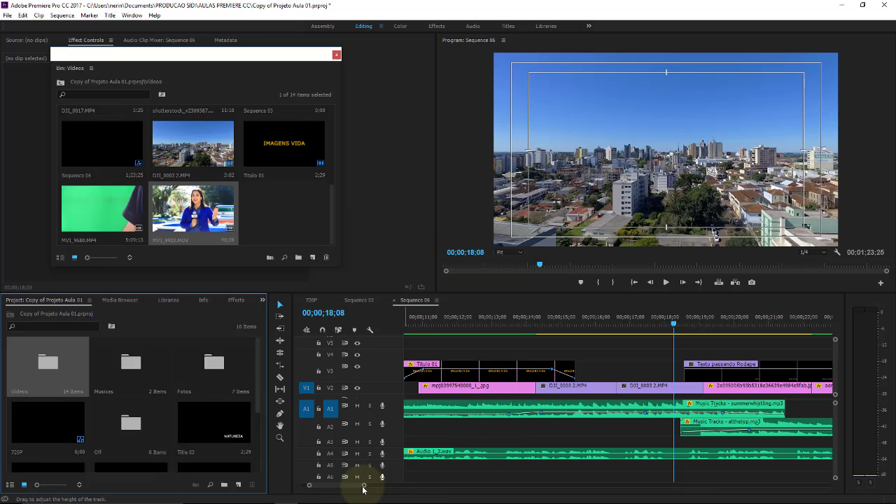
Load MVI_9680.MP4 in the Source monitor, switch to Sequence 03 and review its settings unchanged
{"action": "double_click", "coordinate": [101, 218]}
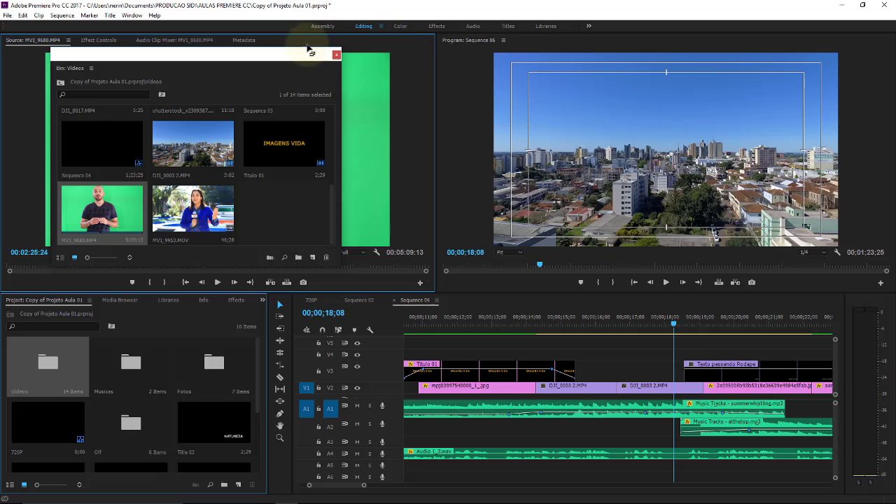
{"action": "left_click", "coordinate": [336, 56]}
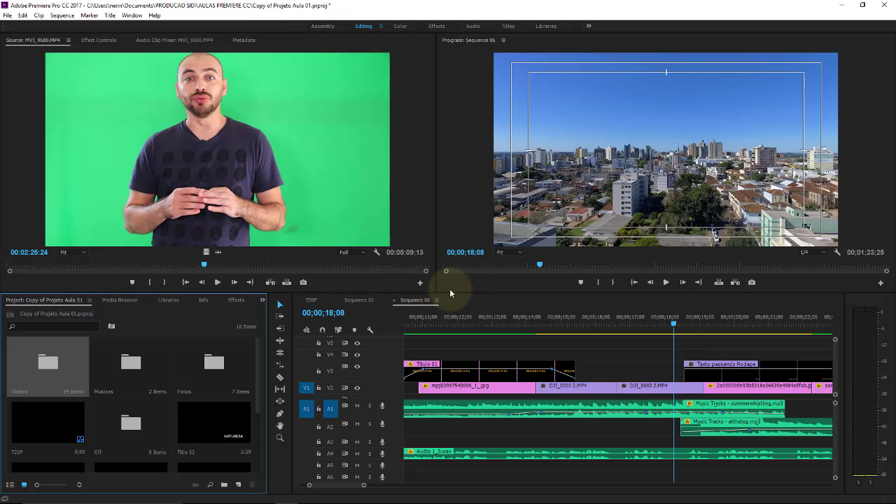
{"action": "left_click", "coordinate": [359, 300]}
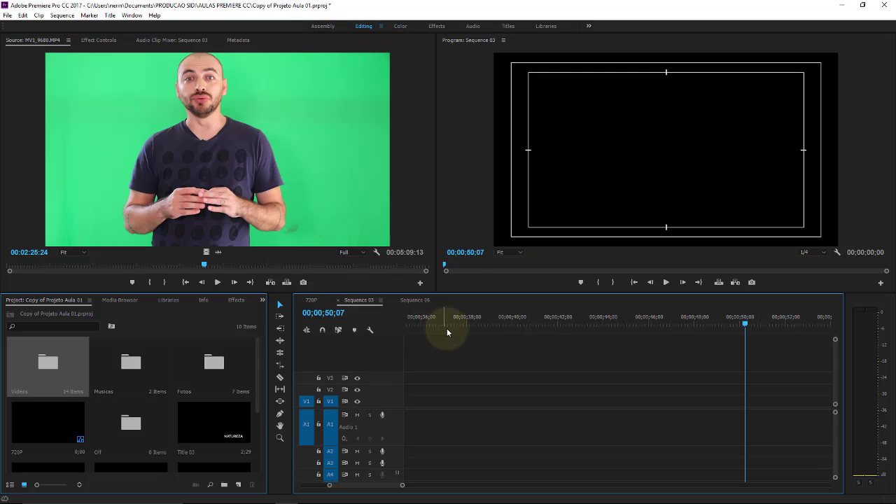
{"action": "left_click", "coordinate": [63, 15]}
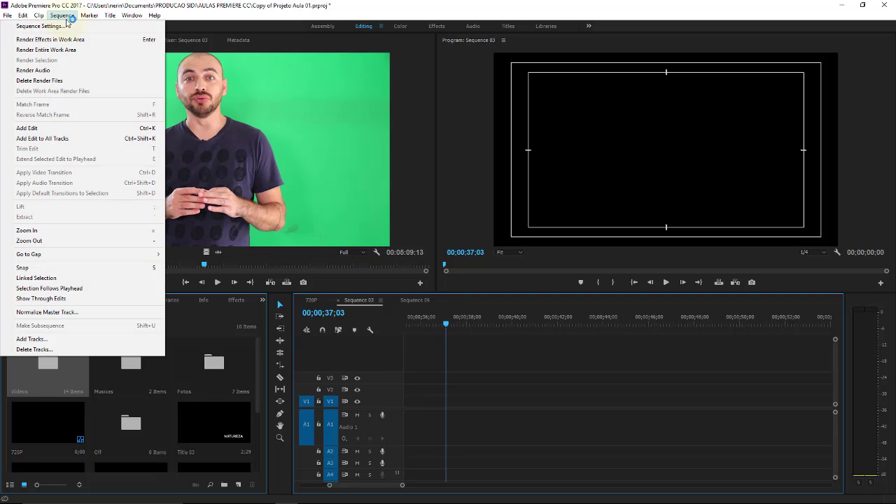
{"action": "left_click", "coordinate": [70, 25]}
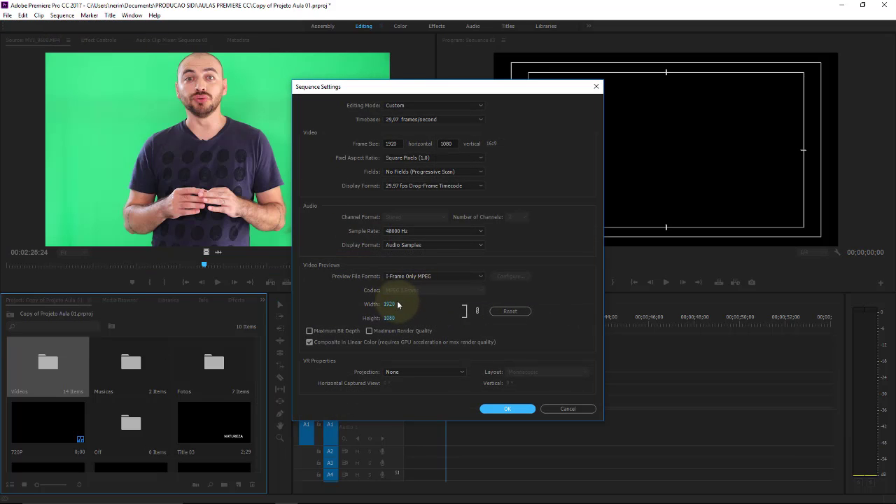
{"action": "left_click", "coordinate": [568, 409]}
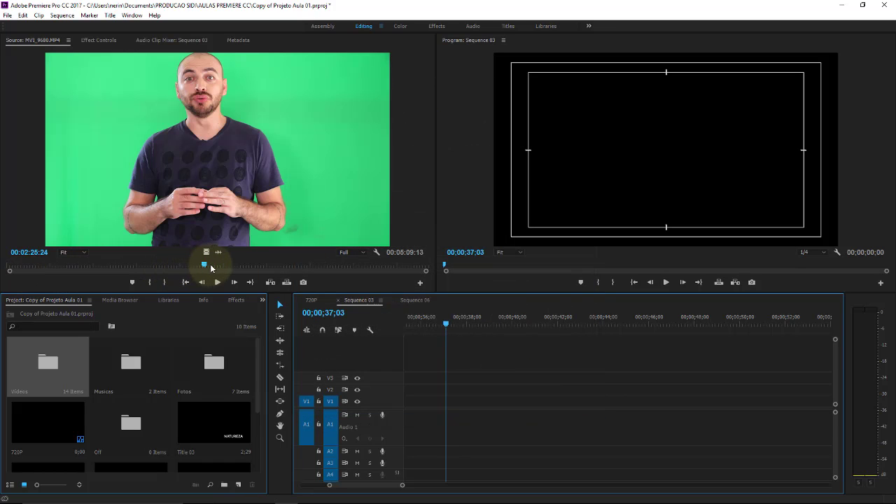
Mark the Out point at 00:00:18:04 and drag the 00:00:04:29 excerpt into Sequence 03
{"action": "left_click_drag", "start_coordinate": [16, 264], "coordinate": [20, 261]}
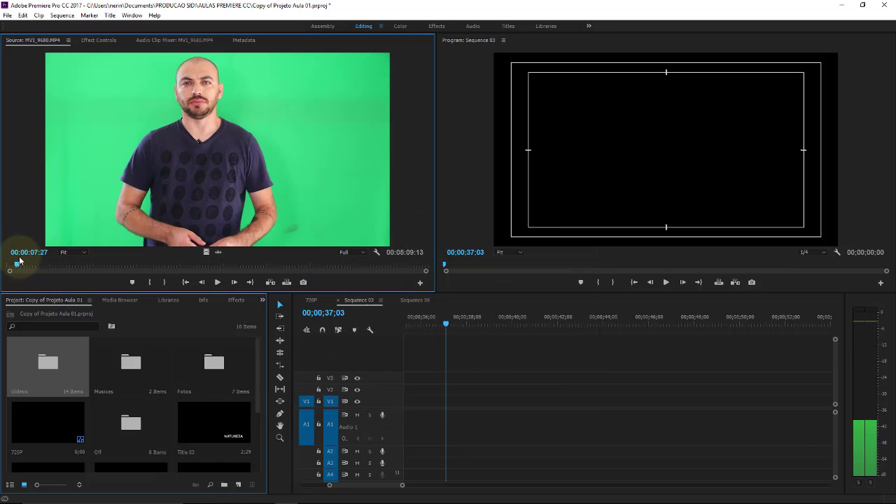
{"action": "left_click_drag", "start_coordinate": [20, 262], "coordinate": [24, 267]}
{"action": "key", "text": "space"}
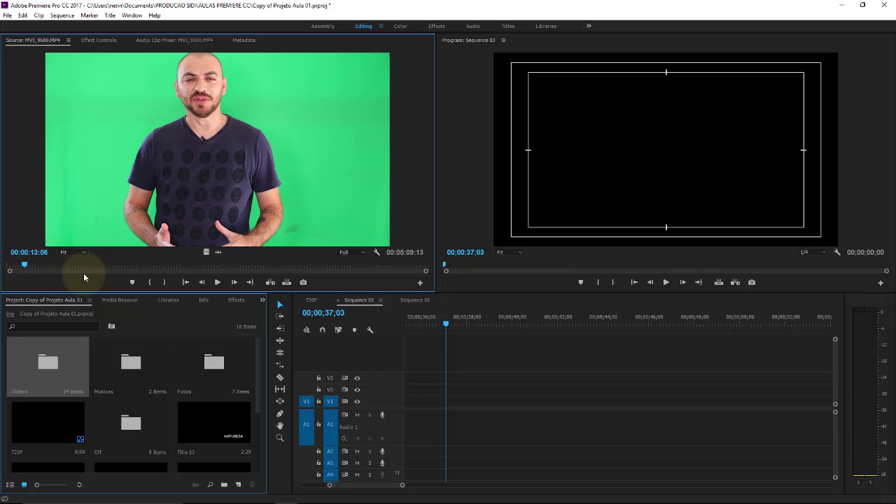
{"action": "key", "text": "space"}
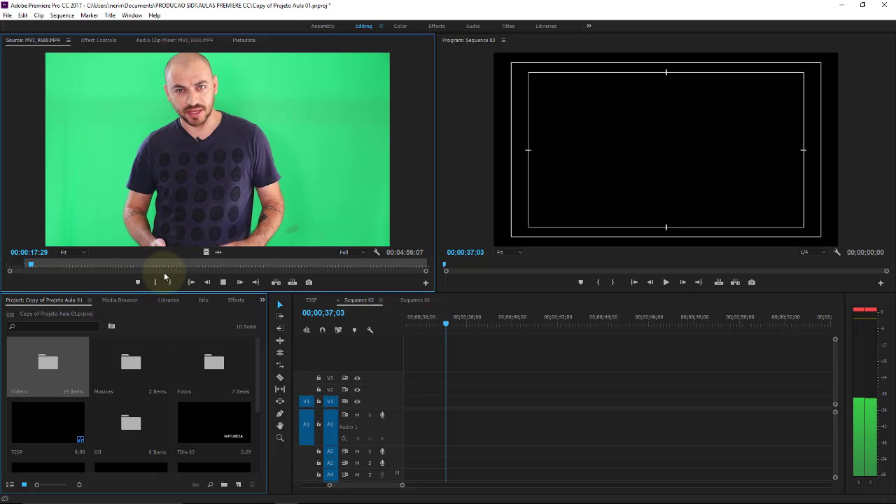
{"action": "key", "text": "space"}
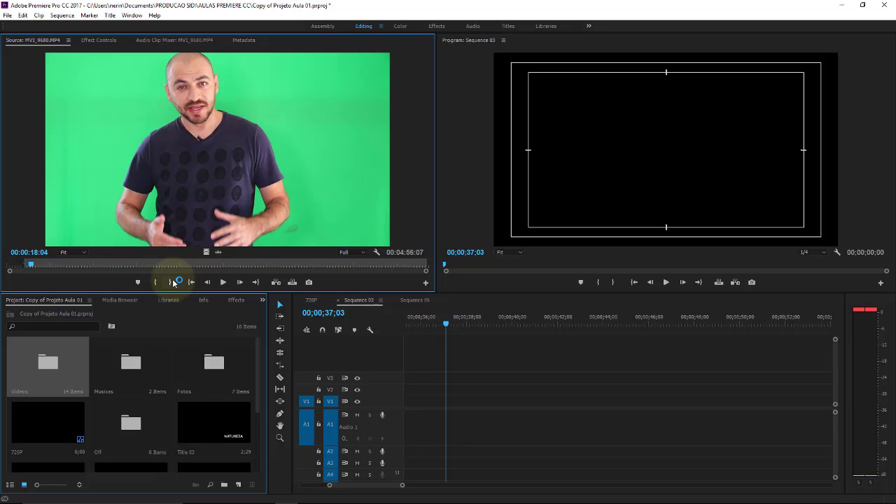
{"action": "left_click", "coordinate": [168, 282]}
{"action": "mouse_move", "coordinate": [224, 193]}
{"action": "left_mouse_down"}
{"action": "mouse_move", "coordinate": [453, 416]}
{"action": "mouse_move", "coordinate": [443, 412]}
{"action": "left_mouse_up"}
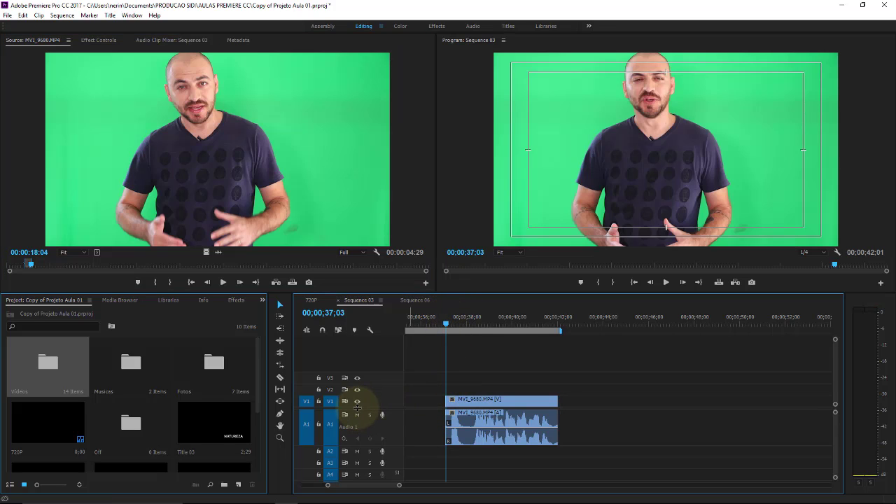
Enlarge the Video 1 track to show thumbnails and play through the MVI_9680.MP4 excerpt
{"action": "scroll", "coordinate": [372, 413], "scroll_direction": "up", "scroll_amount": 1}
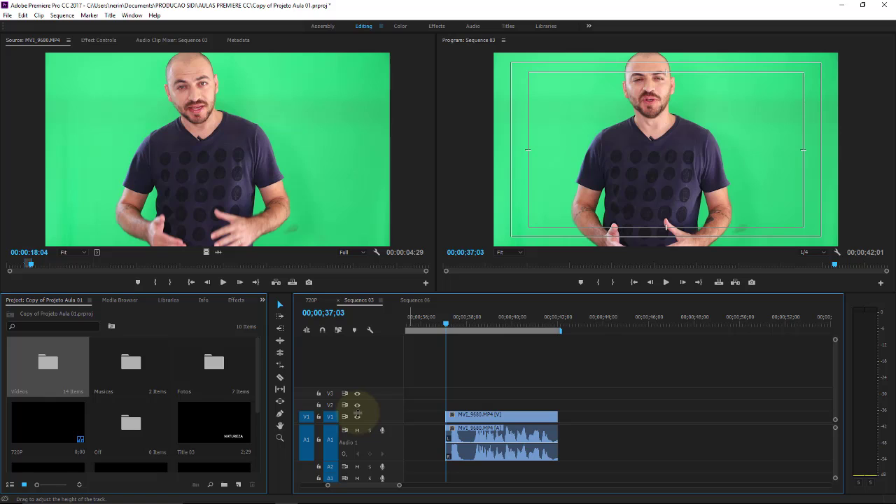
{"action": "left_click_drag", "start_coordinate": [358, 413], "coordinate": [360, 388]}
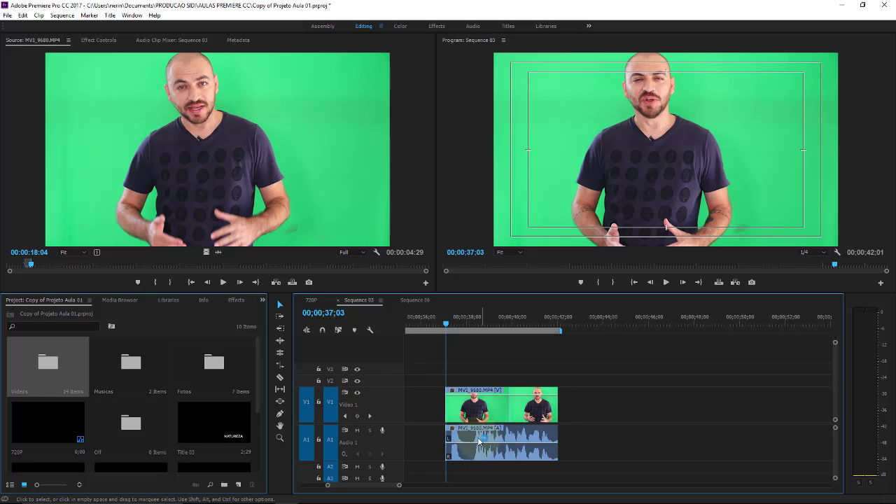
{"action": "key", "text": "space"}
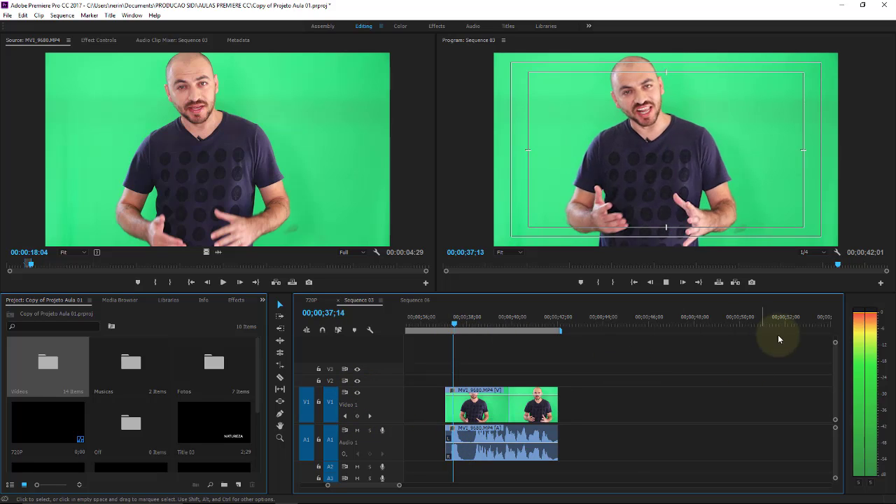
{"action": "key", "text": "space"}
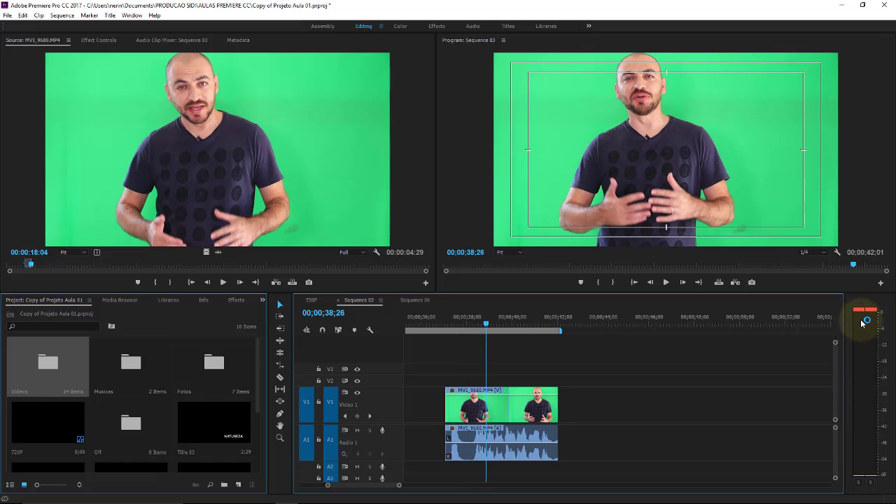
{"action": "key", "text": "space"}
{"action": "key", "text": "space"}
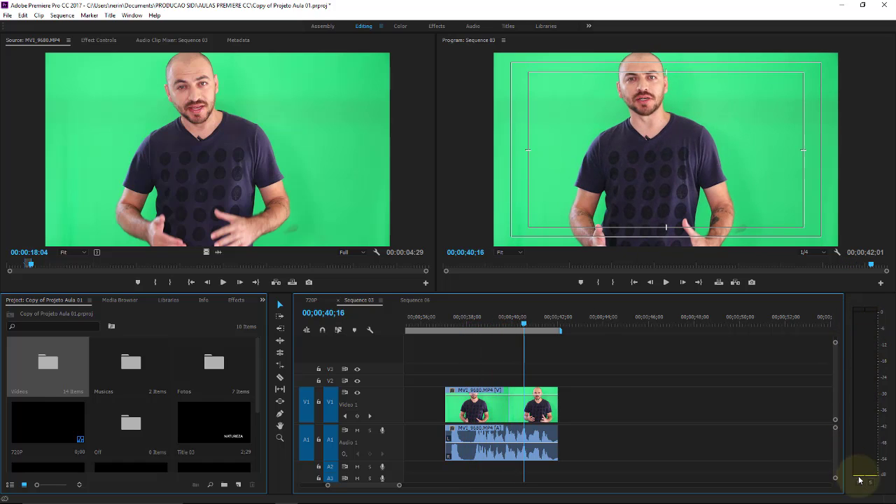
{"action": "key", "text": "space"}
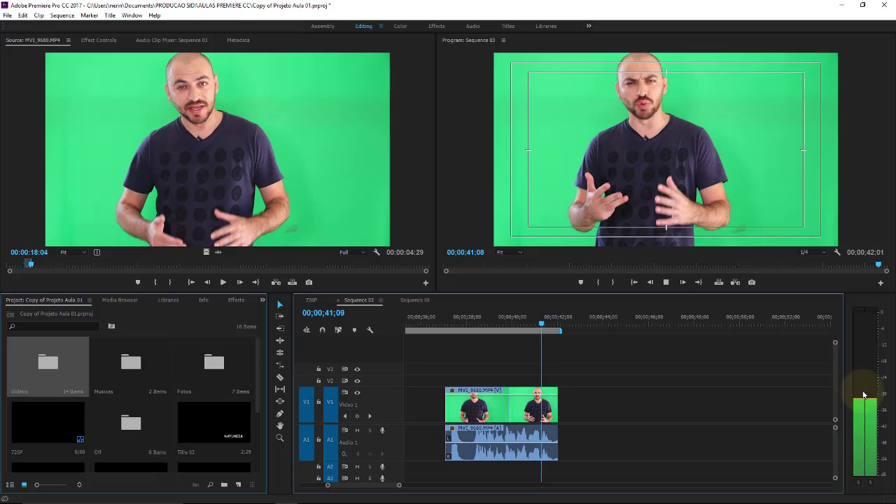
{"action": "key", "text": "space"}
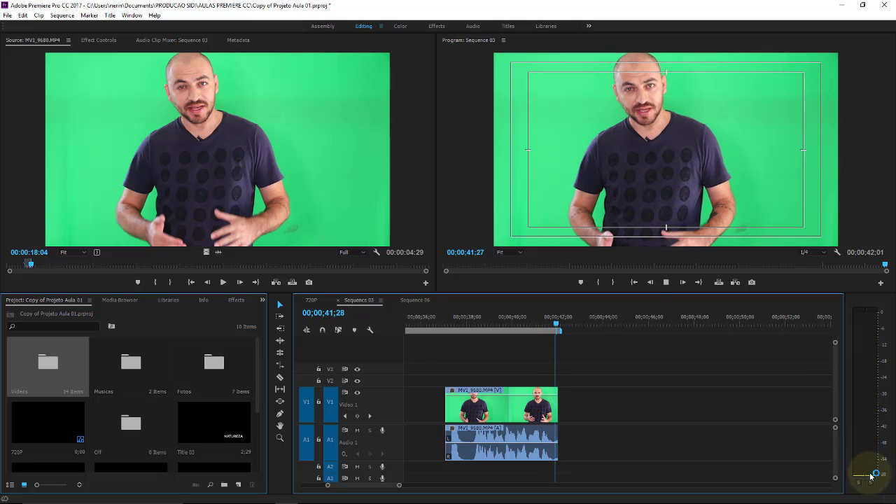
{"action": "left_click", "coordinate": [465, 319]}
{"action": "key", "text": "space"}
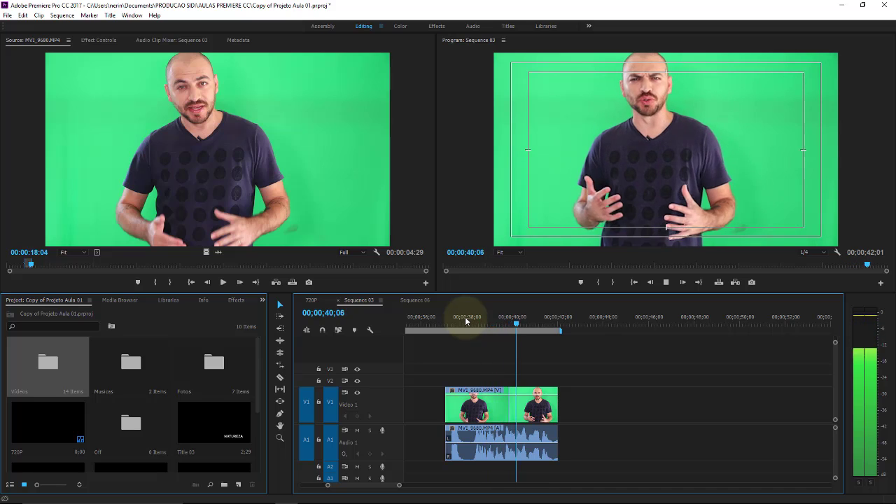
{"action": "key", "text": "space"}
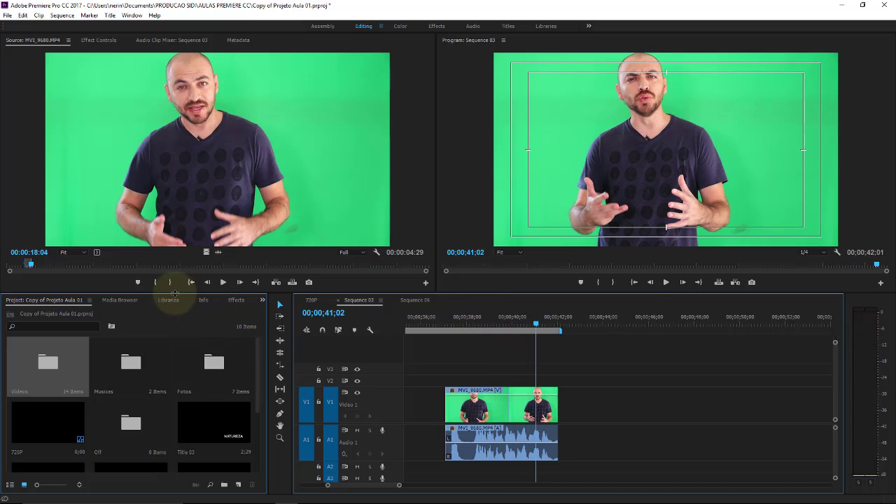
{"action": "left_click", "coordinate": [35, 300]}
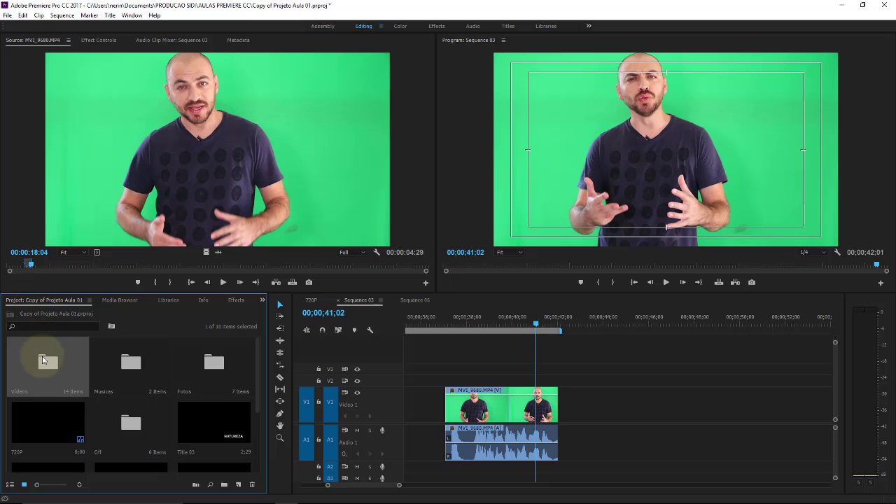
Load the reporter clip MVI_9953.MOV from the Videos bin into the Source monitor
{"action": "double_click", "coordinate": [58, 353]}
{"action": "double_click", "coordinate": [207, 239]}
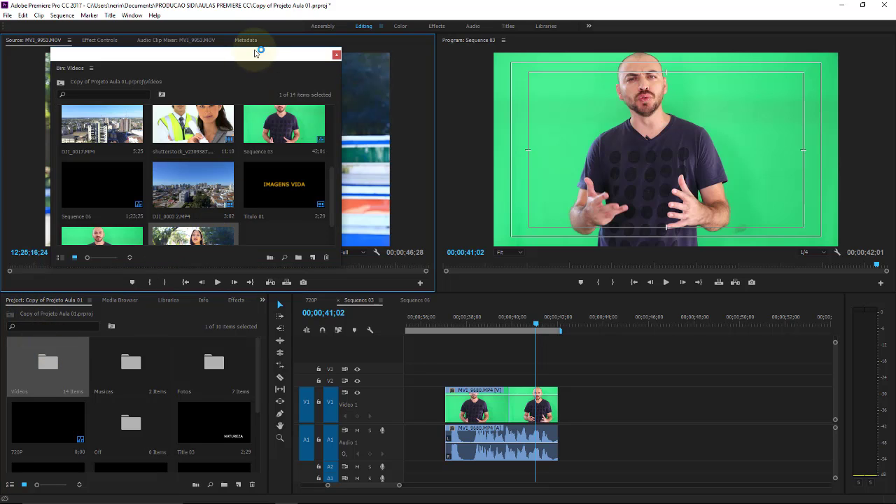
{"action": "left_click_drag", "start_coordinate": [254, 58], "coordinate": [206, 327]}
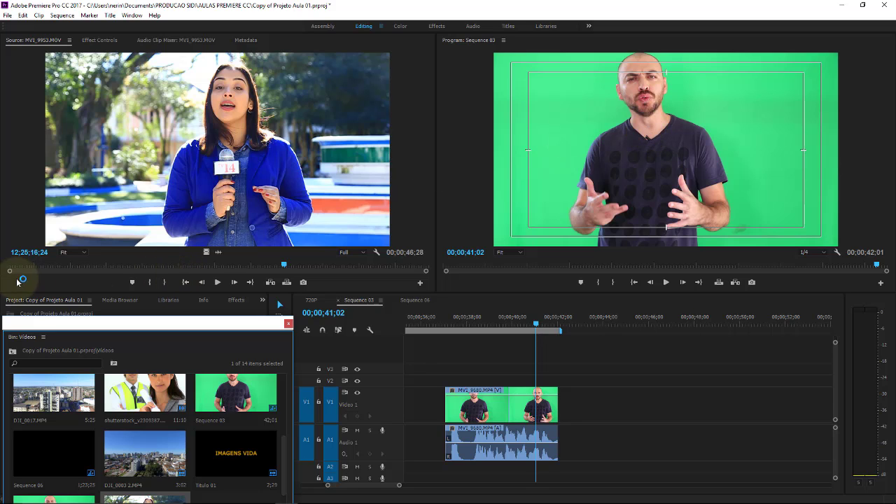
Set the In point where the reporter starts talking and play to the end of the line
{"action": "left_click", "coordinate": [224, 266]}
{"action": "left_click", "coordinate": [15, 267]}
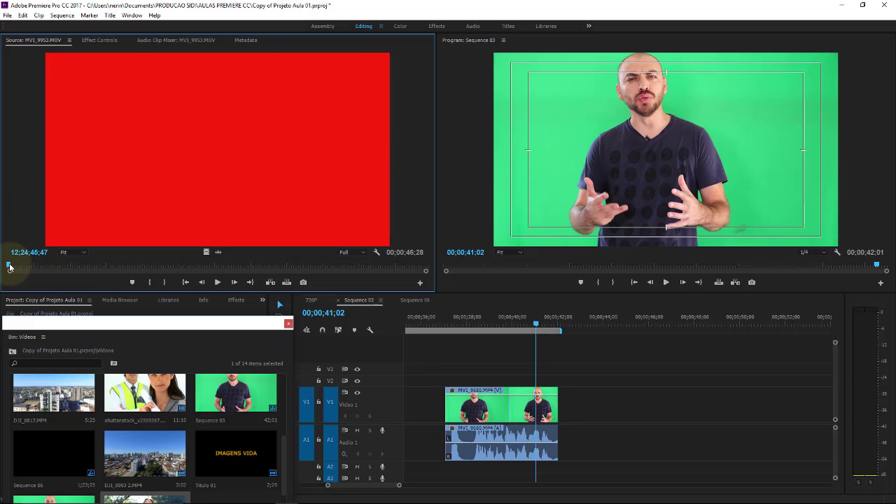
{"action": "key", "text": "space"}
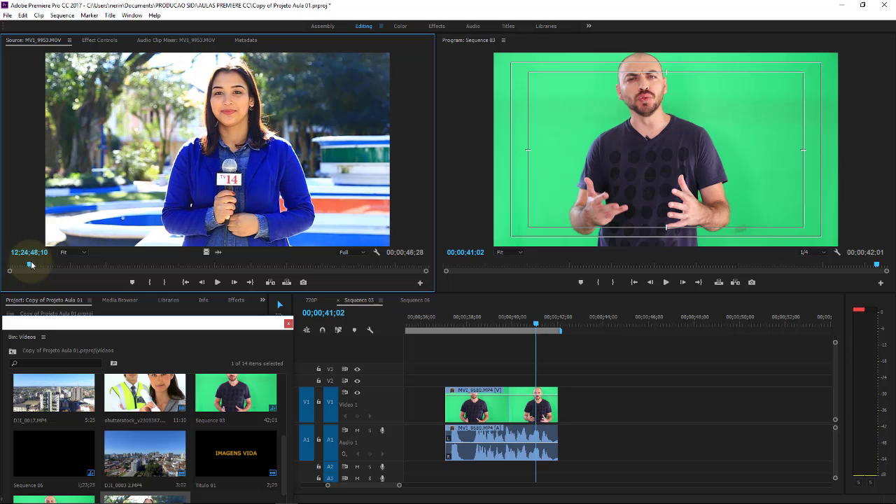
{"action": "left_click", "coordinate": [49, 263]}
{"action": "left_click_drag", "start_coordinate": [49, 262], "coordinate": [44, 263]}
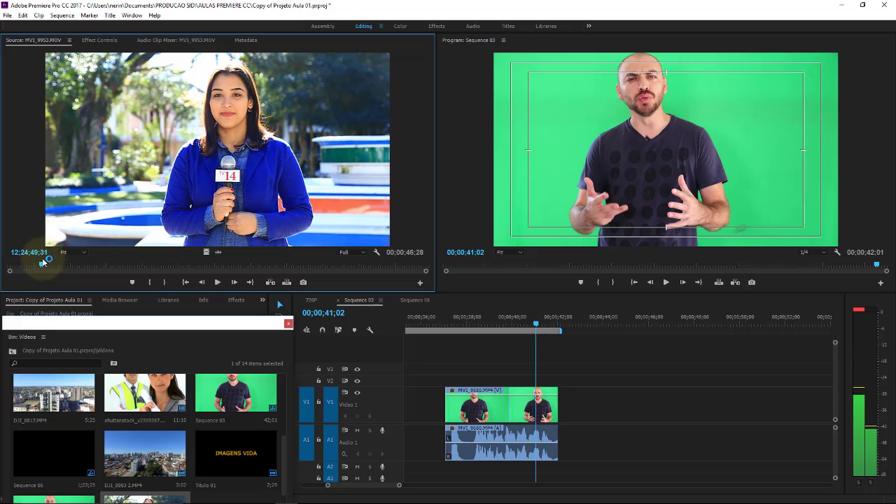
{"action": "left_click", "coordinate": [153, 284]}
{"action": "key", "text": "space"}
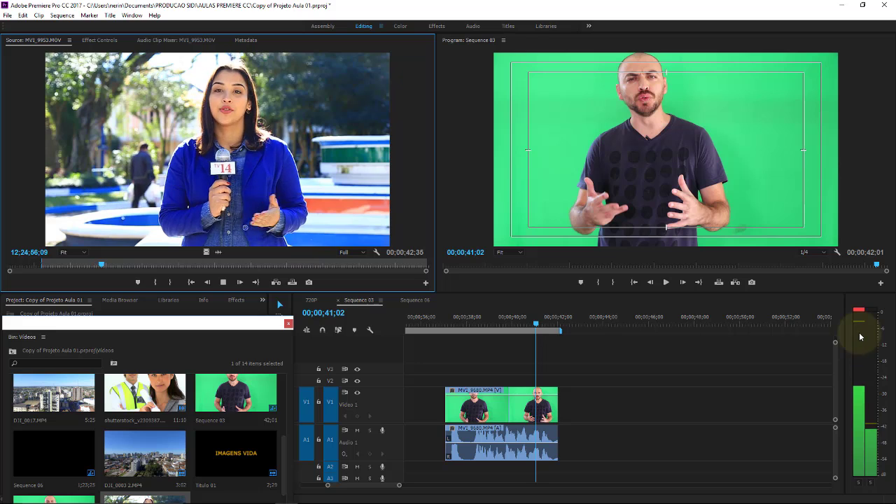
{"action": "key", "text": "space"}
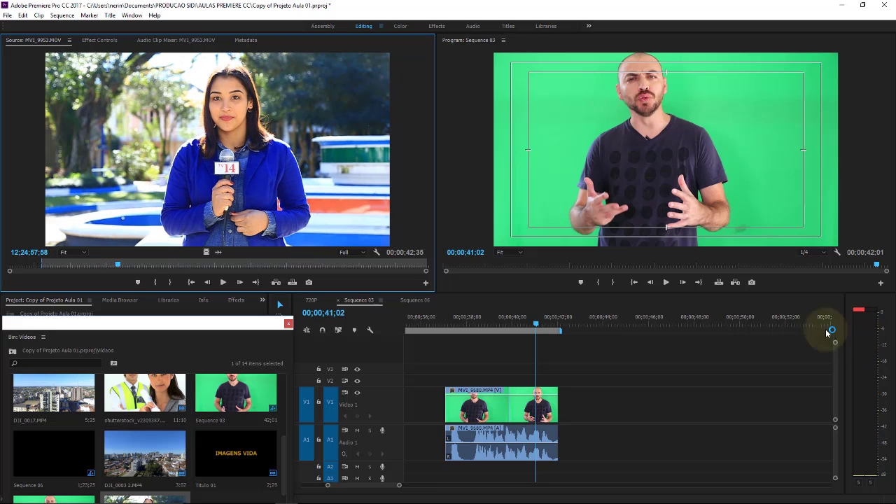
Mark the Out point, place the reporter excerpt after the presenter clip, and play from 00;00;39;12
{"action": "left_click", "coordinate": [170, 283]}
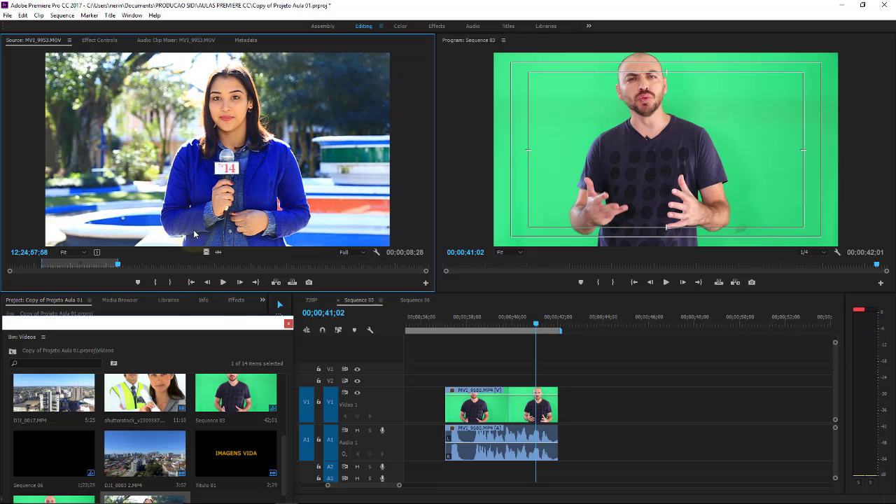
{"action": "left_click_drag", "start_coordinate": [196, 231], "coordinate": [590, 408]}
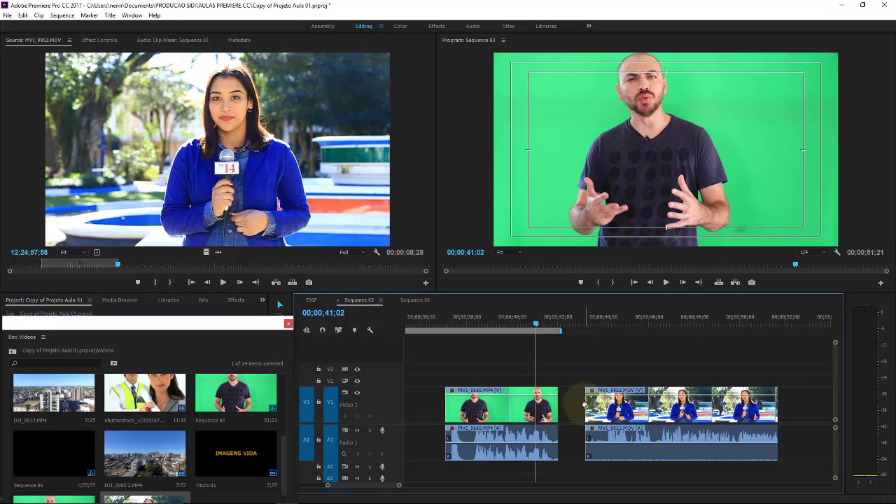
{"action": "left_click_drag", "start_coordinate": [516, 318], "coordinate": [510, 320]}
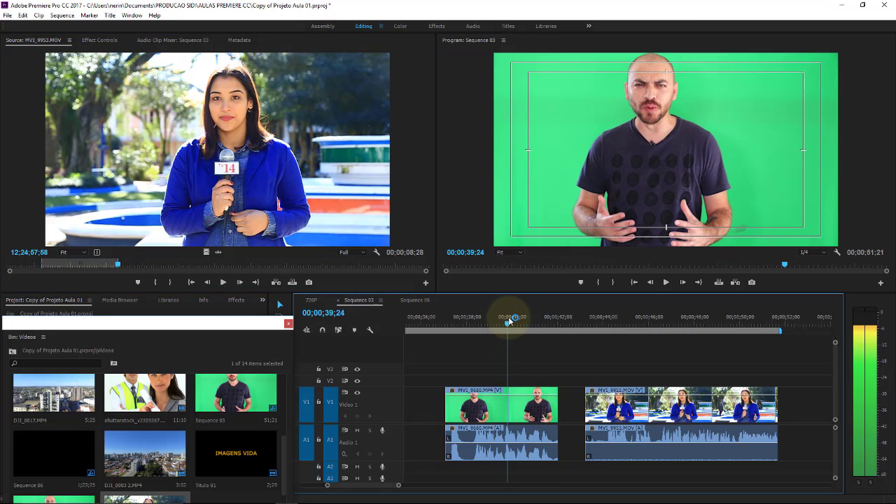
{"action": "left_click", "coordinate": [499, 324]}
{"action": "left_click_drag", "start_coordinate": [499, 324], "coordinate": [501, 324]}
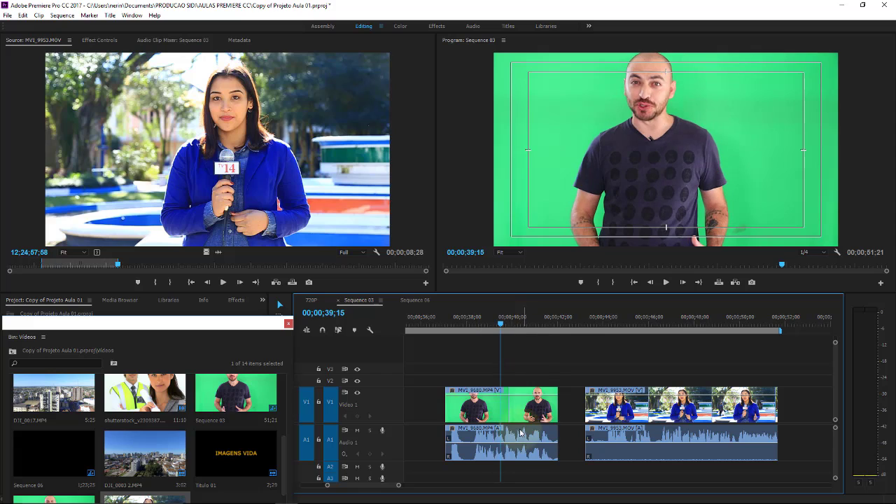
{"action": "left_click", "coordinate": [515, 445]}
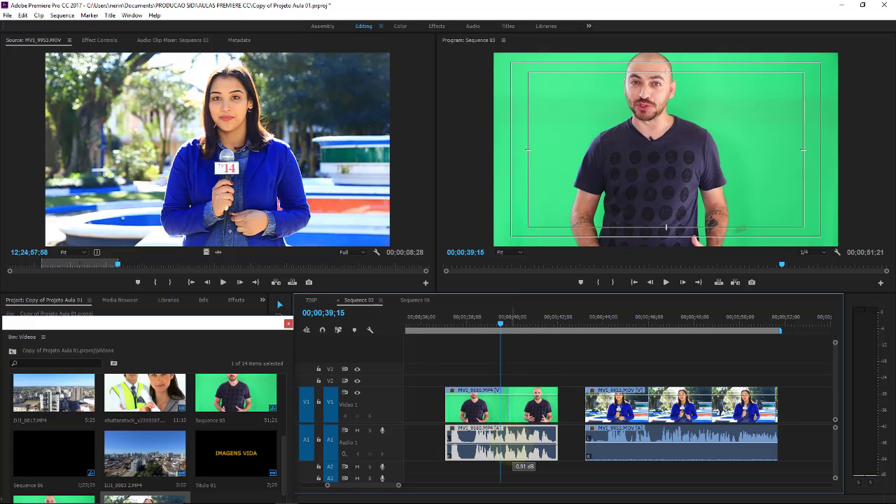
{"action": "key", "text": "space"}
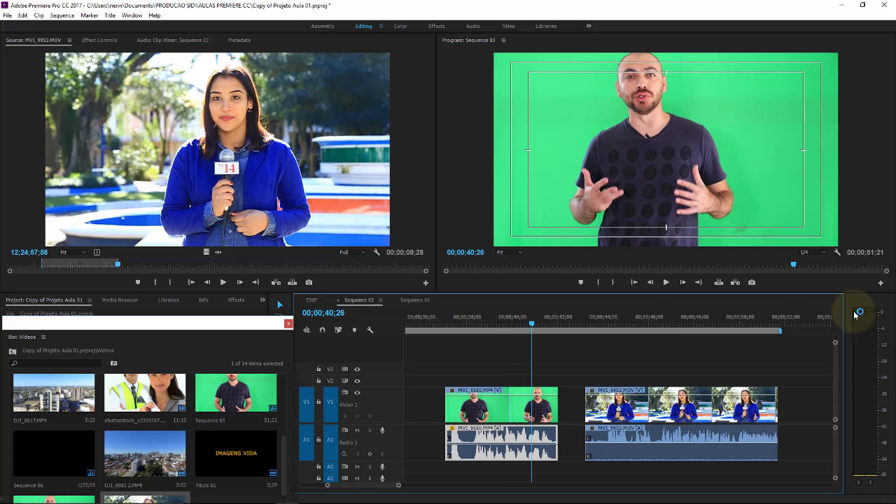
{"action": "left_click", "coordinate": [594, 324]}
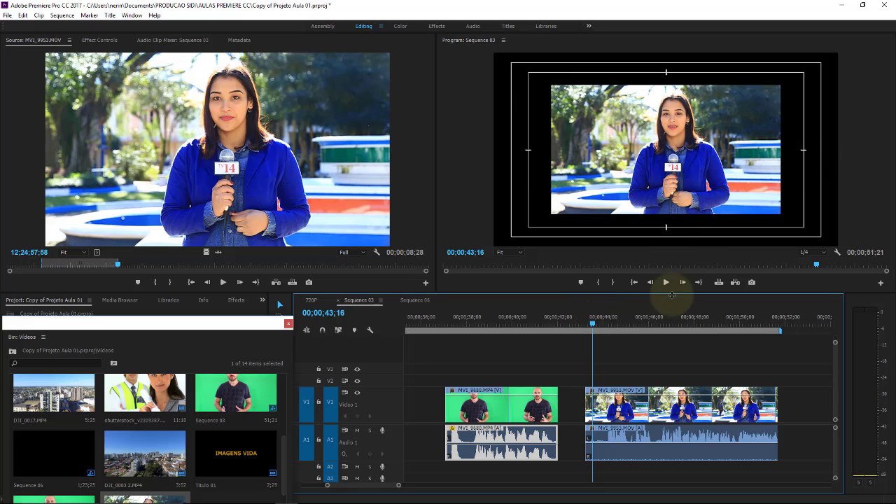
{"action": "key", "text": "space"}
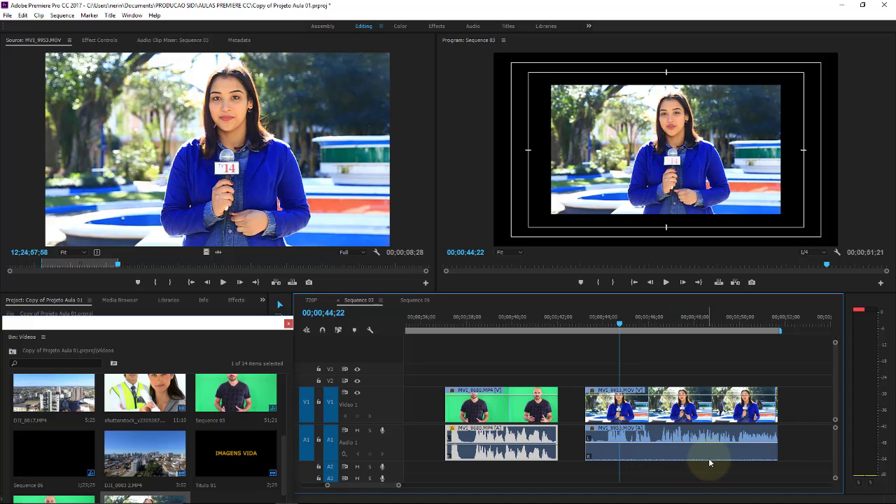
{"action": "key", "text": "space"}
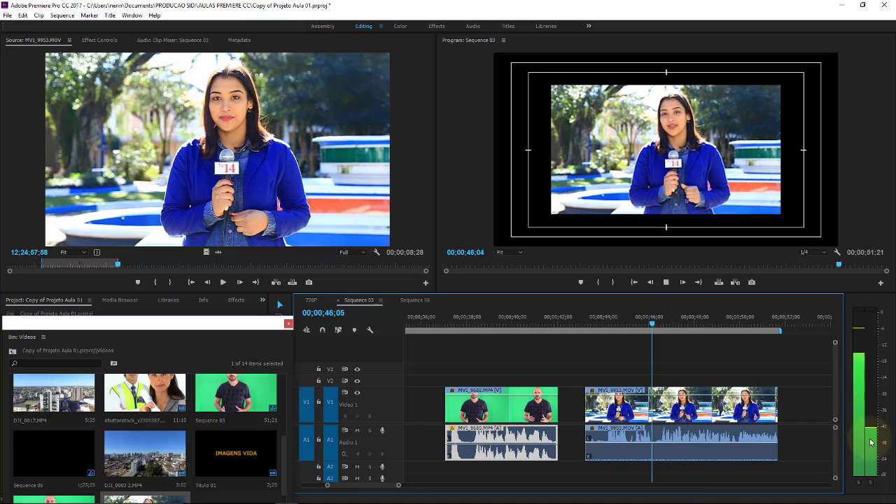
{"action": "key", "text": "space"}
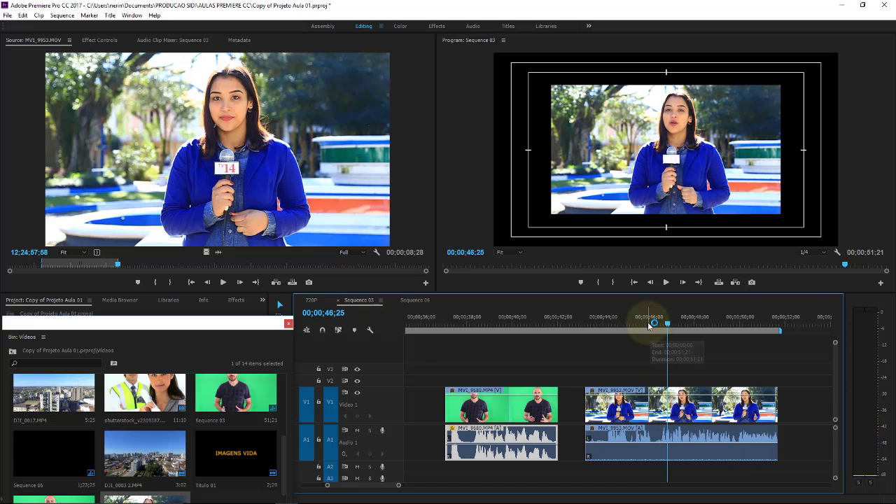
{"action": "left_click", "coordinate": [648, 322]}
{"action": "key", "text": "space"}
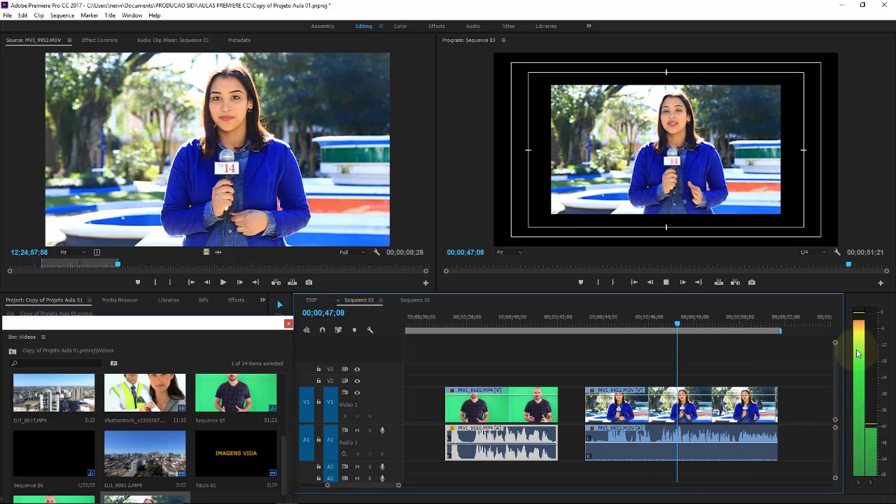
{"action": "key", "text": "space"}
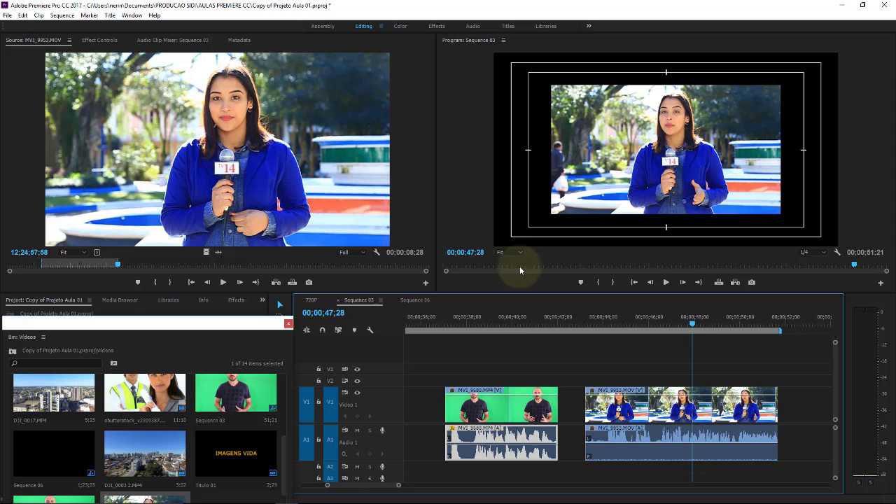
{"action": "left_click", "coordinate": [508, 319]}
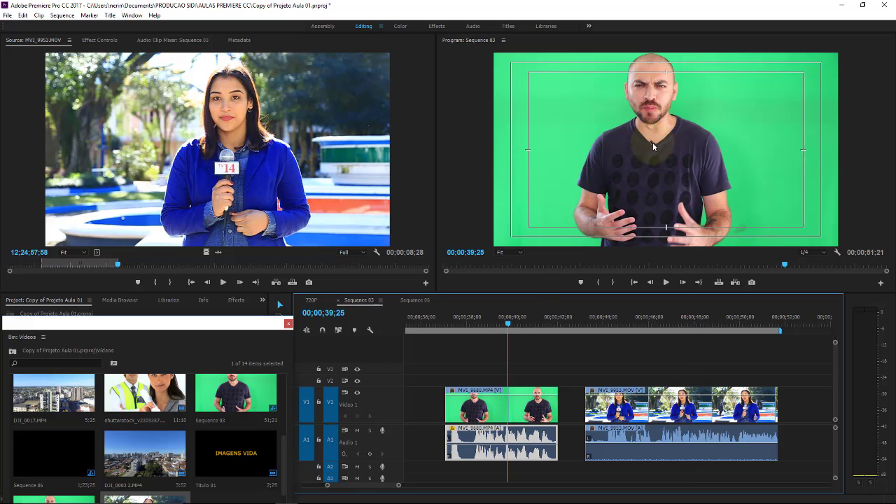
{"action": "left_click", "coordinate": [628, 319]}
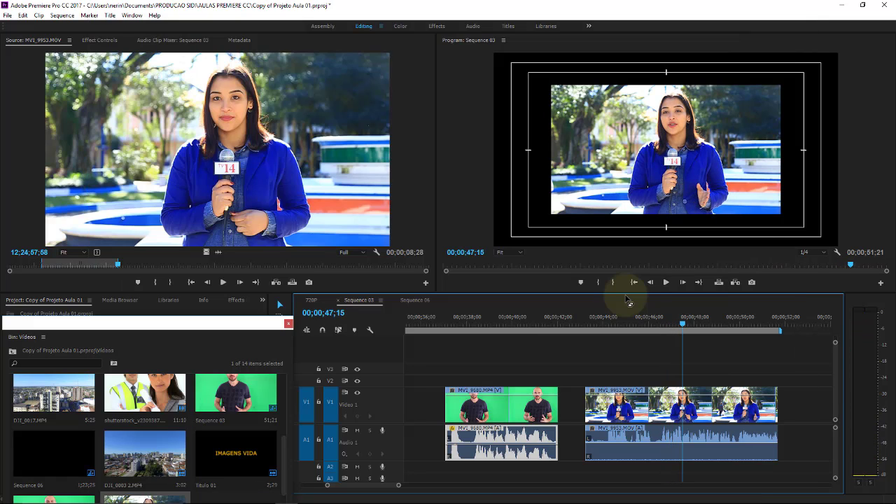
{"action": "key", "text": "space"}
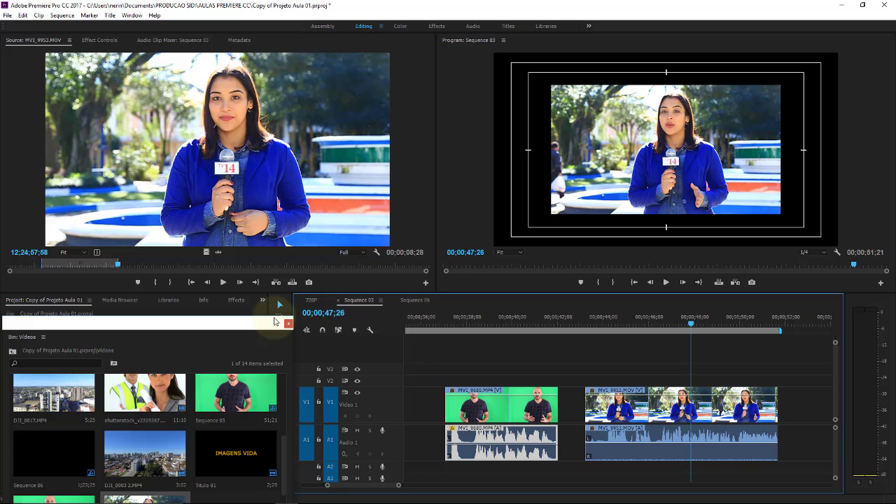
Expand Audio Effects to reveal Fill Left with Right and Fill Right with Left, then play from 46;29
{"action": "left_click_drag", "start_coordinate": [279, 321], "coordinate": [280, 320]}
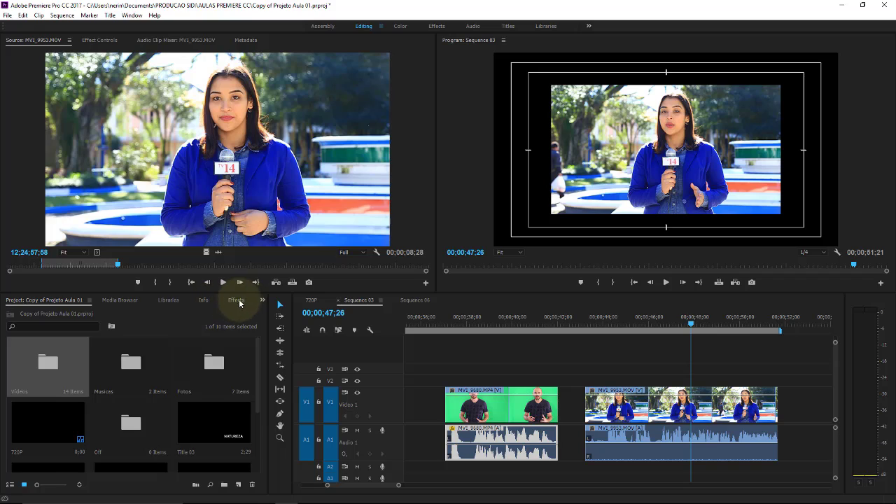
{"action": "left_click", "coordinate": [236, 300]}
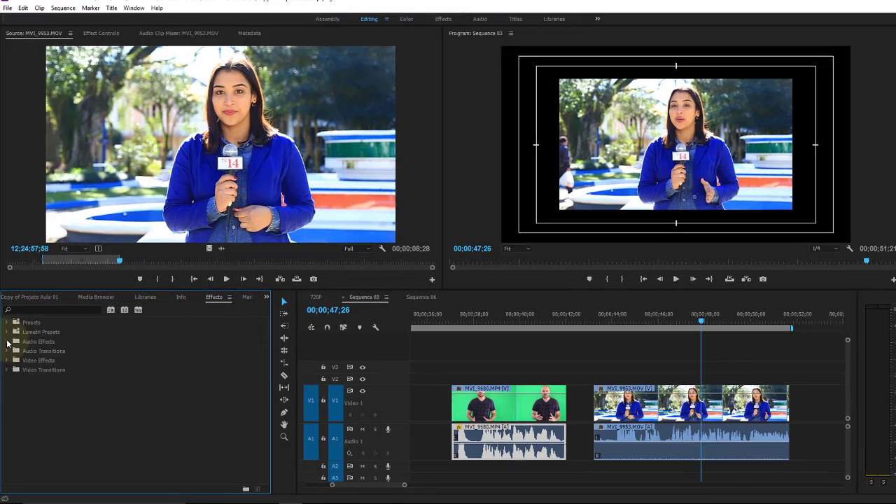
{"action": "left_click", "coordinate": [7, 344]}
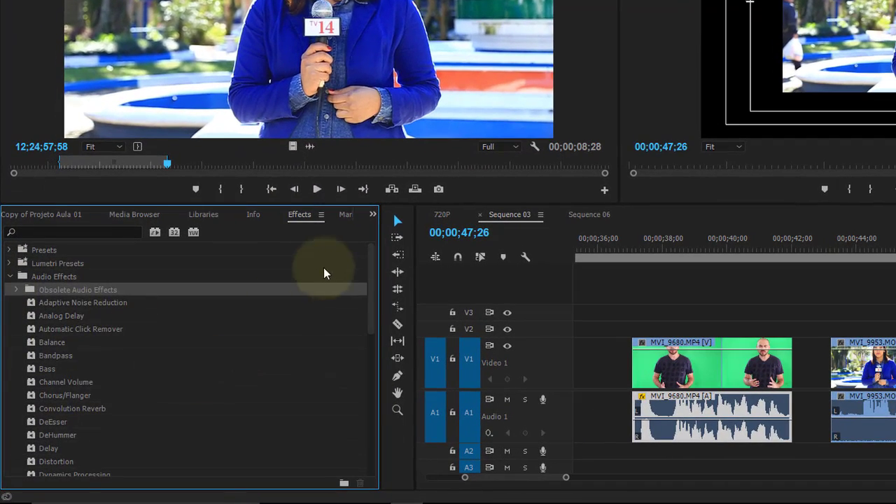
{"action": "left_click_drag", "start_coordinate": [370, 270], "coordinate": [366, 320]}
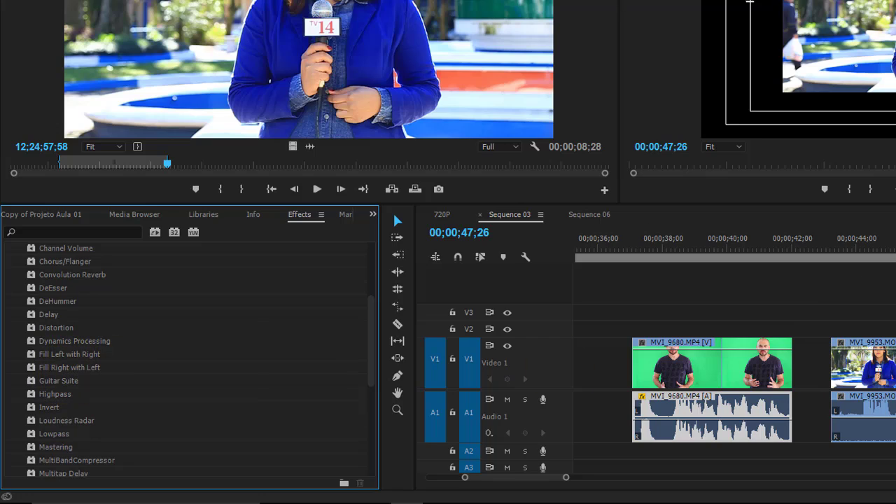
{"action": "left_click", "coordinate": [675, 321]}
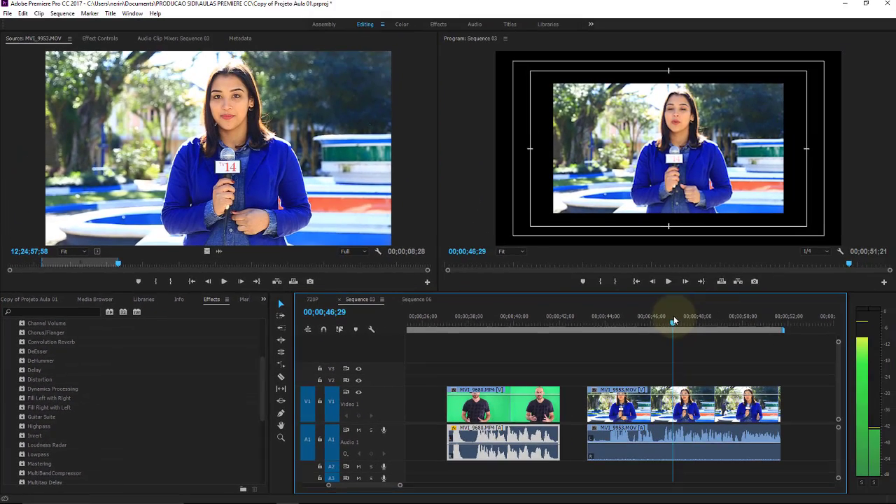
{"action": "mouse_move", "coordinate": [674, 321]}
{"action": "left_mouse_down"}
{"action": "mouse_move", "coordinate": [666, 322]}
{"action": "mouse_move", "coordinate": [674, 322]}
{"action": "left_mouse_up"}
{"action": "key", "text": "space"}
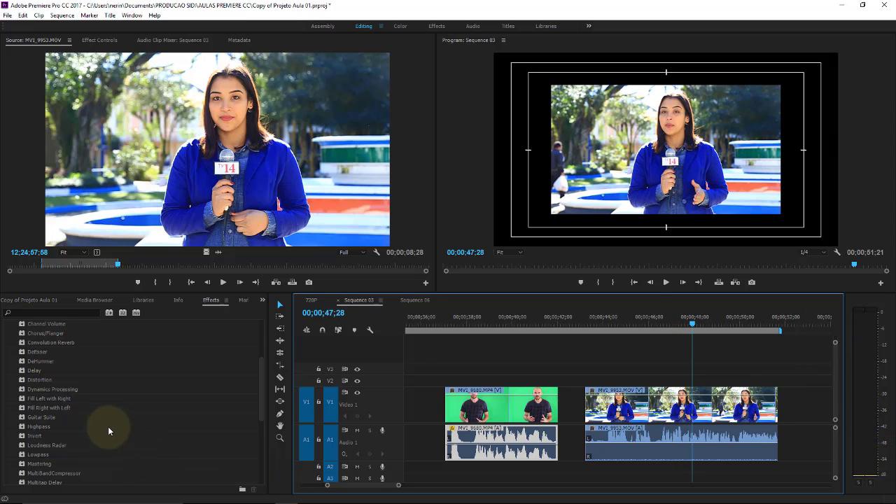
Apply Fill Right with Left to the reporter's audio clip and play it from about 44 seconds
{"action": "left_click", "coordinate": [59, 408]}
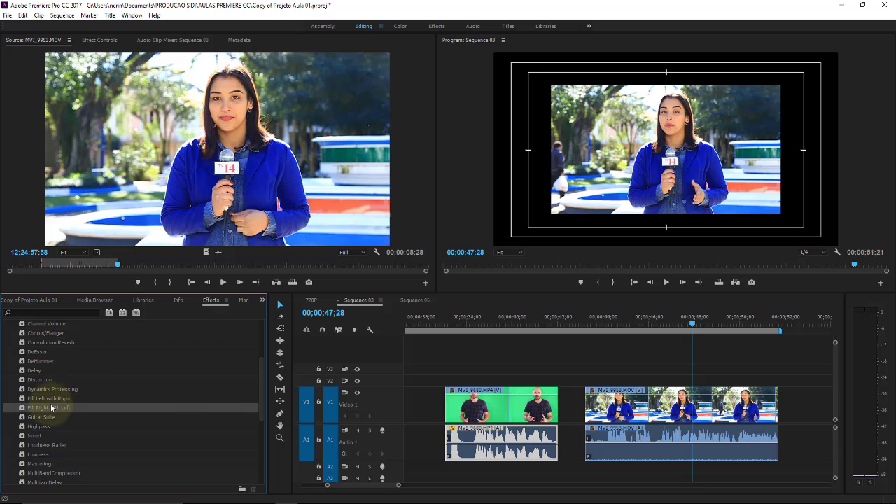
{"action": "left_click_drag", "start_coordinate": [51, 409], "coordinate": [608, 437]}
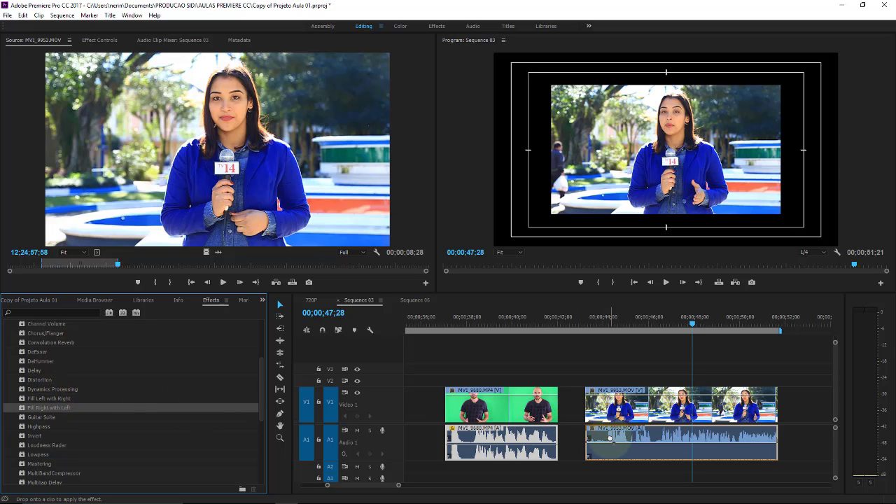
{"action": "left_click_drag", "start_coordinate": [610, 438], "coordinate": [610, 438]}
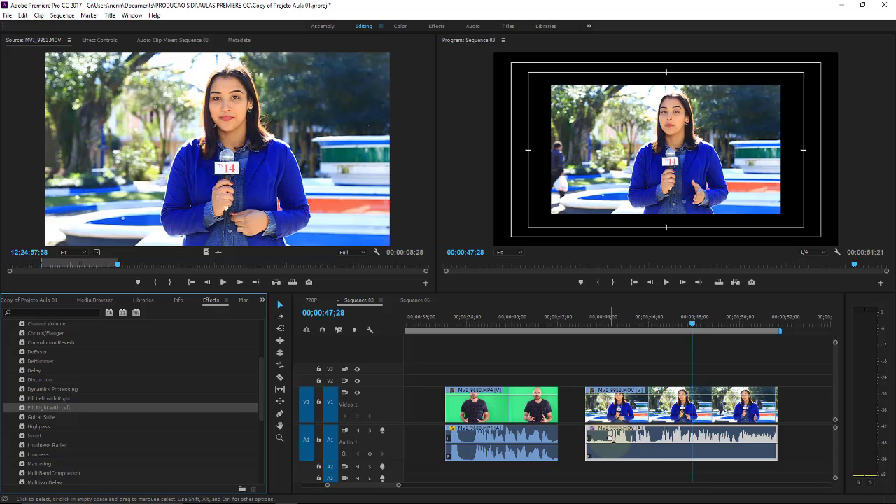
{"action": "left_click", "coordinate": [606, 317]}
{"action": "key", "text": "space"}
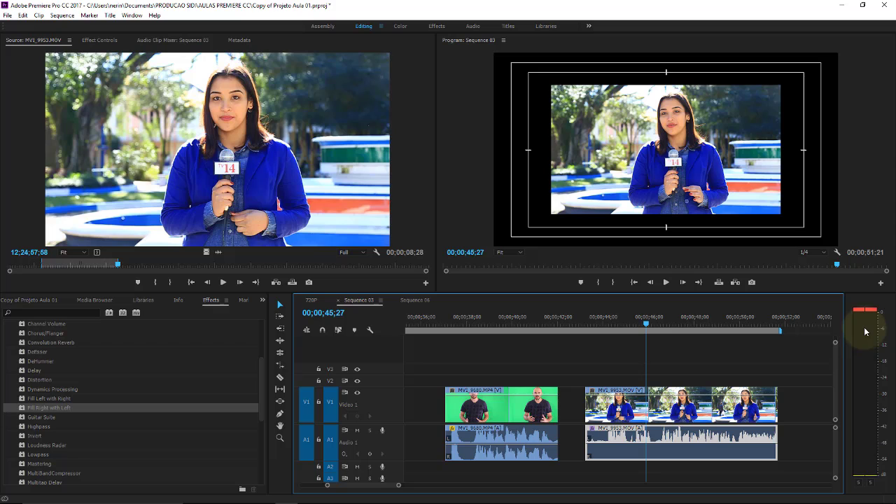
Apply Fill Left with Right to the reporter's audio and compare playback from 44;20
{"action": "left_click", "coordinate": [59, 399]}
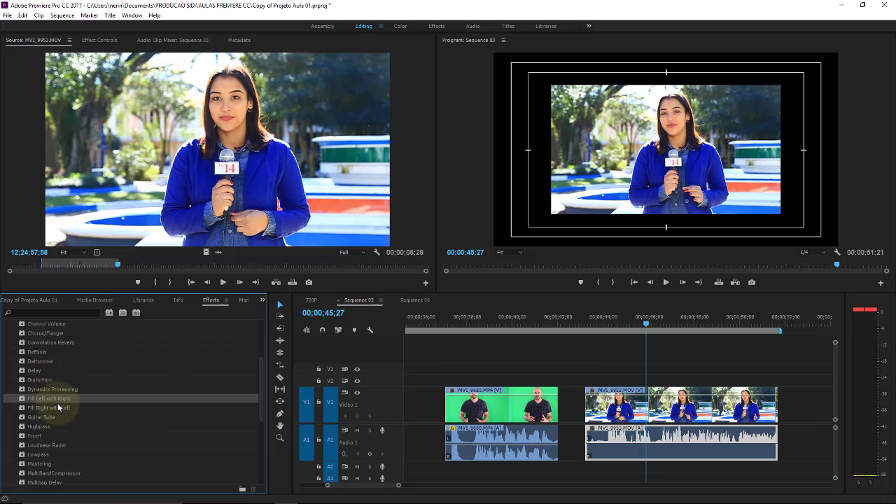
{"action": "left_click_drag", "start_coordinate": [680, 317], "coordinate": [695, 317]}
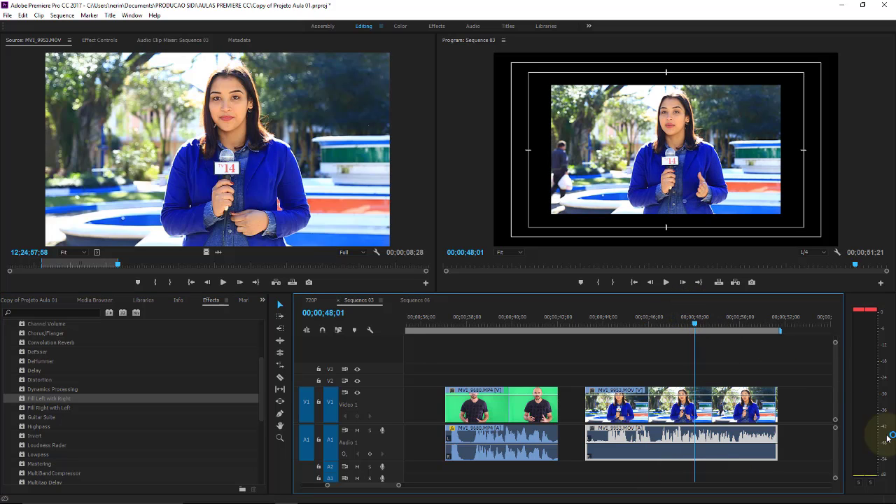
{"action": "key", "text": "space"}
{"action": "key", "text": "space"}
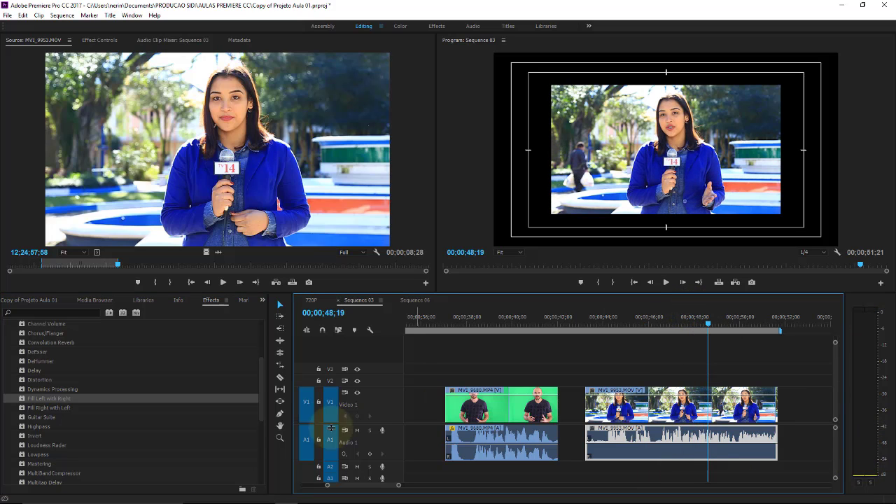
{"action": "left_click_drag", "start_coordinate": [51, 398], "coordinate": [623, 440]}
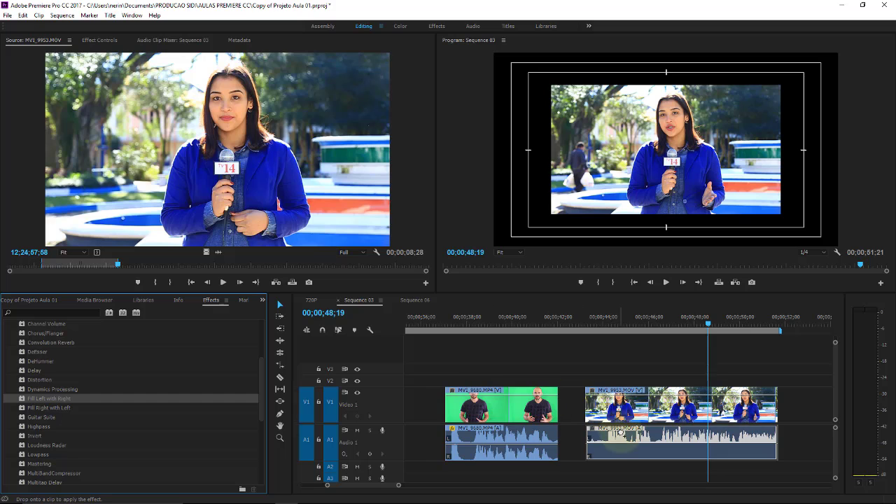
{"action": "left_click", "coordinate": [620, 319]}
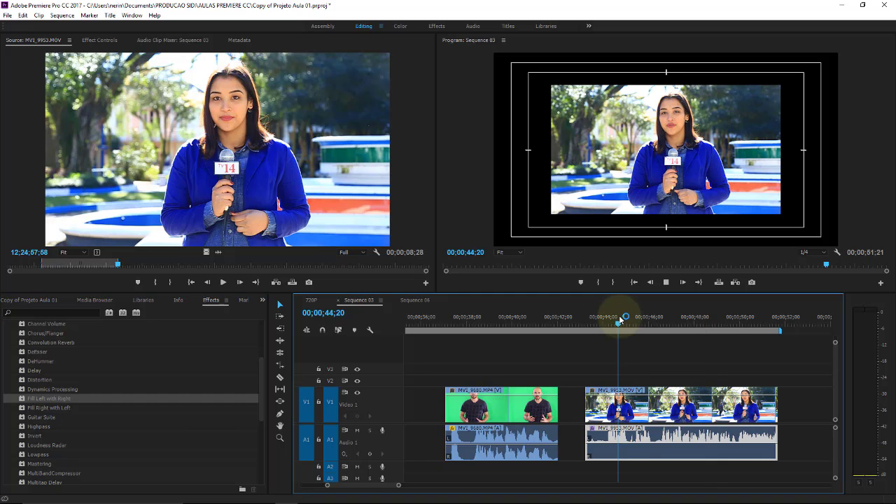
{"action": "key", "text": "space"}
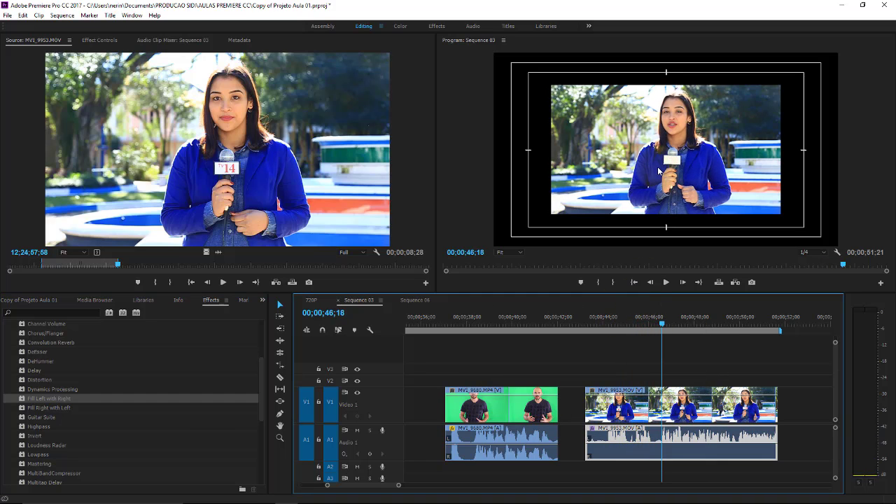
Select Fill Right with Left again and return the playhead to the reporter clip's start
{"action": "left_click", "coordinate": [46, 408]}
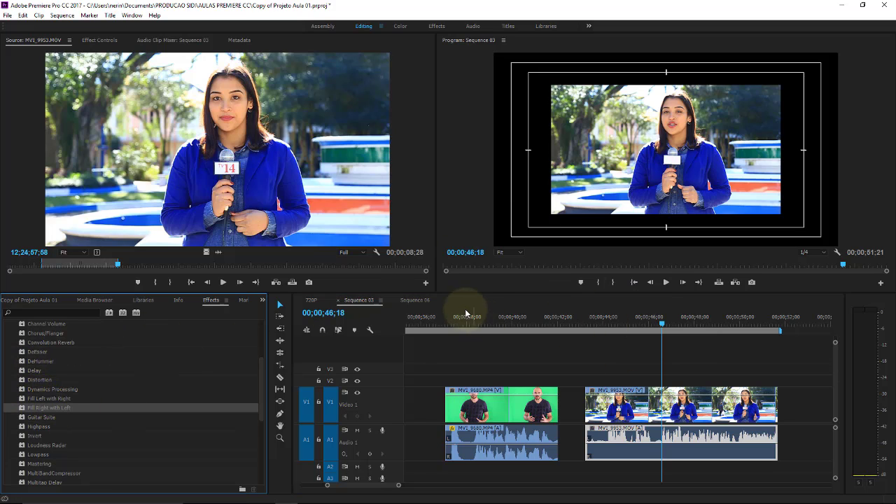
{"action": "left_click_drag", "start_coordinate": [488, 319], "coordinate": [506, 318]}
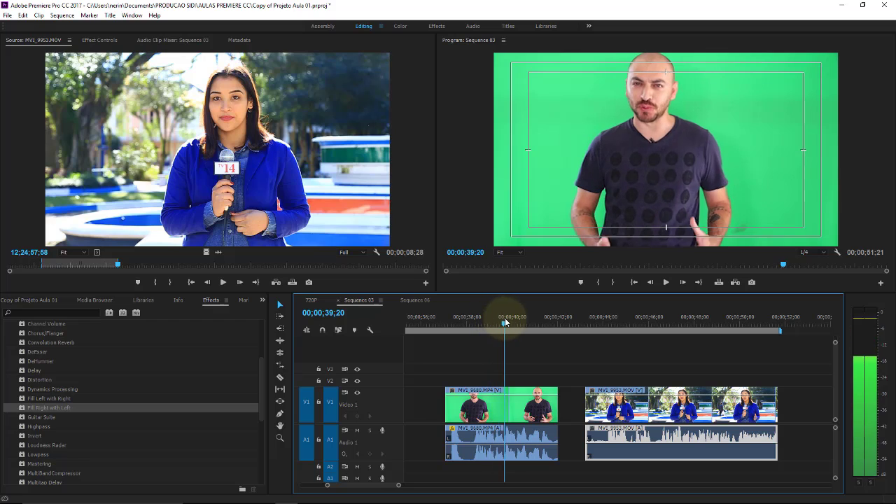
{"action": "left_click", "coordinate": [617, 319]}
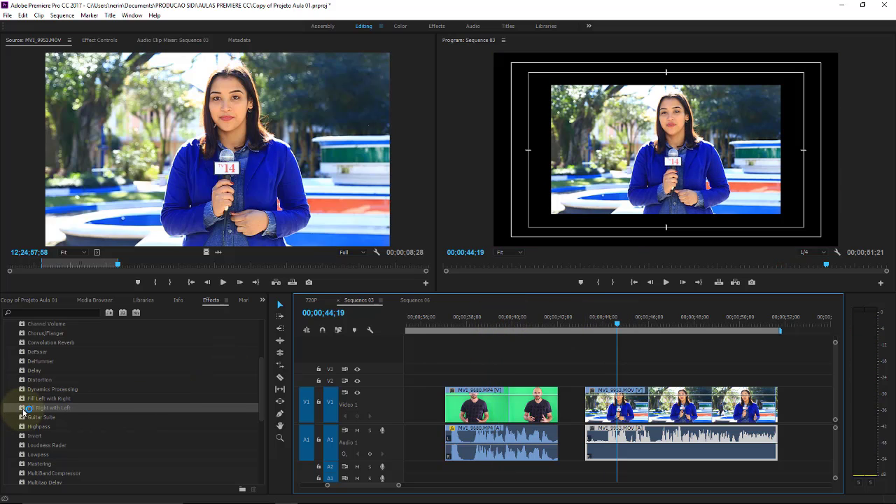
Apply Fill Right with Left to the MVI_9953 audio on A1 and play it back to check
{"action": "left_click", "coordinate": [214, 405]}
{"action": "left_click_drag", "start_coordinate": [213, 403], "coordinate": [644, 450]}
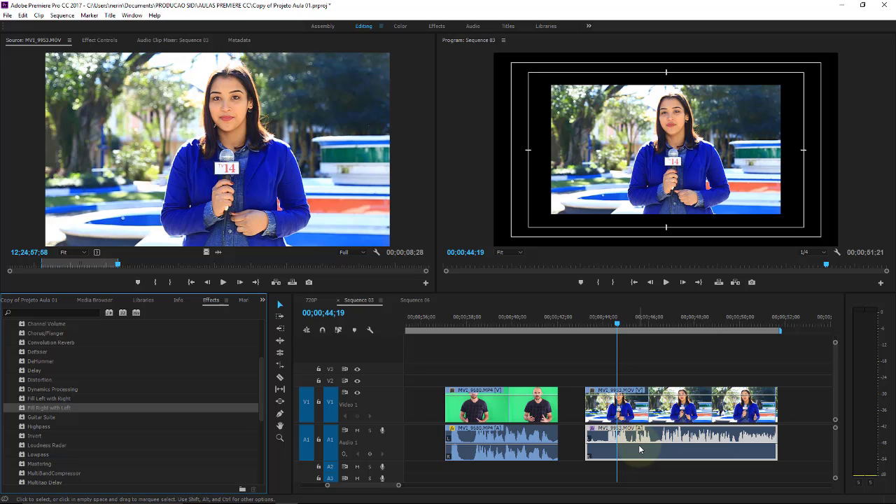
{"action": "key", "text": "space"}
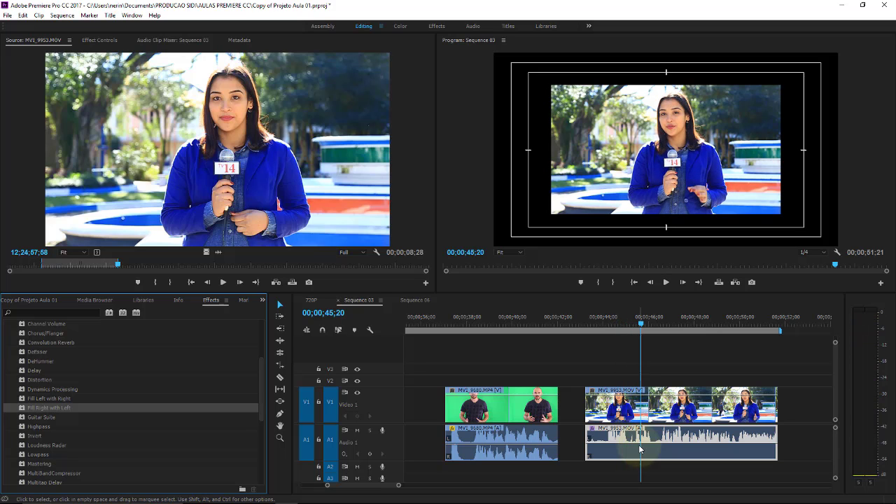
{"action": "left_click", "coordinate": [350, 425]}
{"action": "key", "text": "space"}
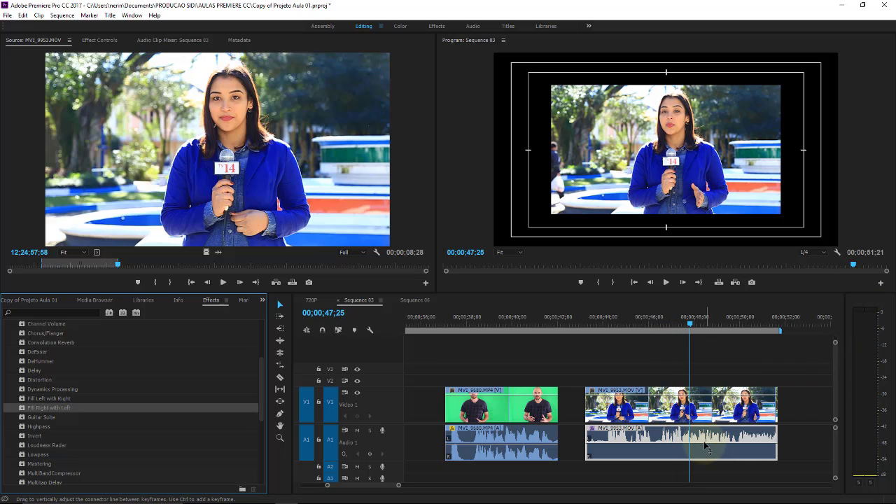
{"action": "left_click", "coordinate": [566, 316]}
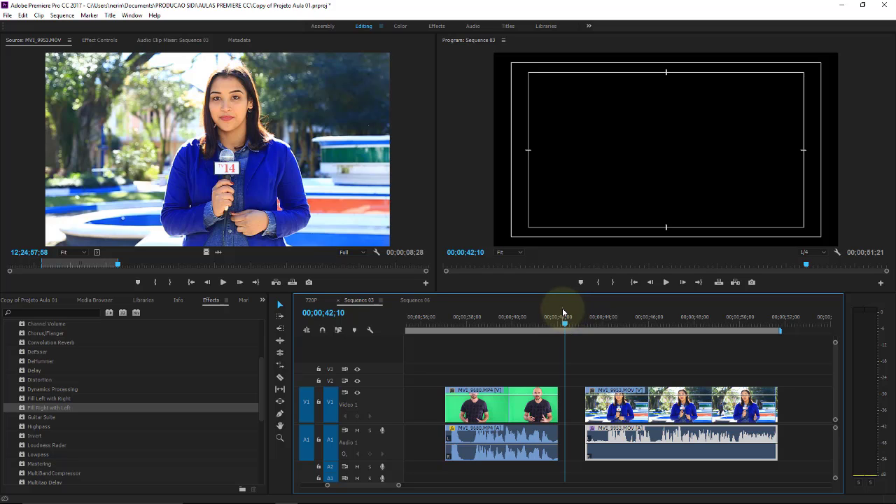
{"action": "left_click_drag", "start_coordinate": [514, 316], "coordinate": [525, 322]}
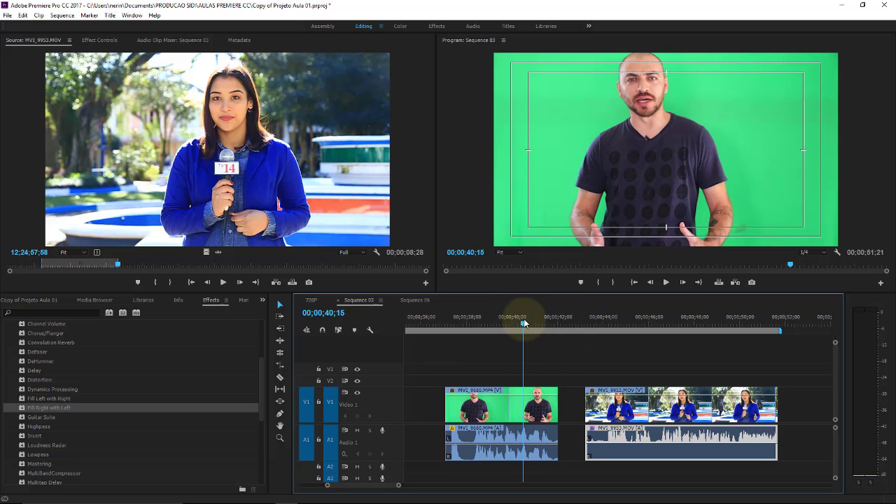